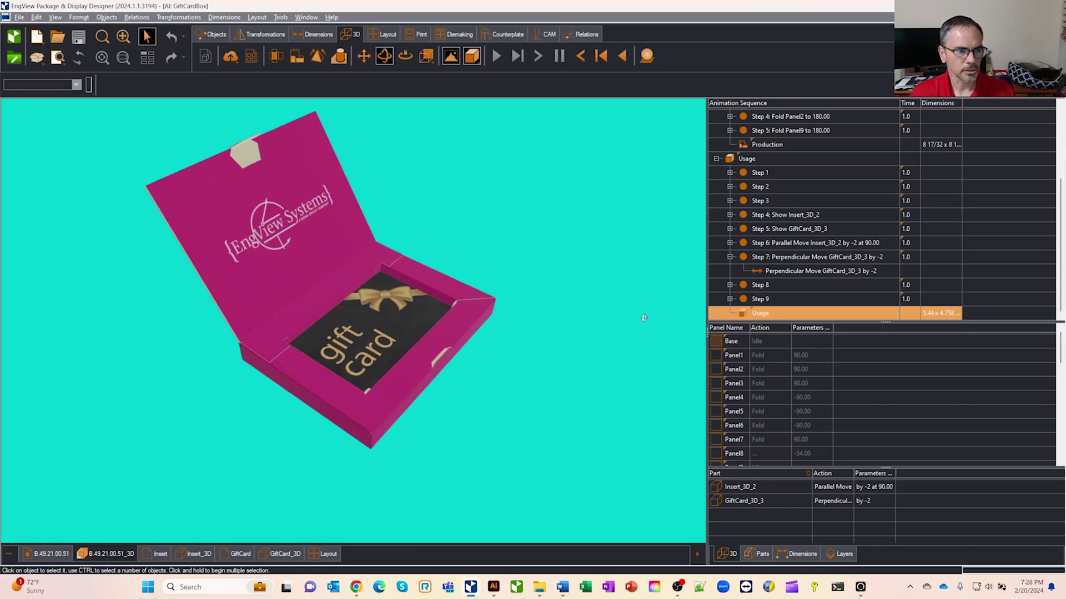
- Jump the usage animation to Step 5, where the gift card and insert lift out of the box
{"action": "left_click", "coordinate": [777, 229]}
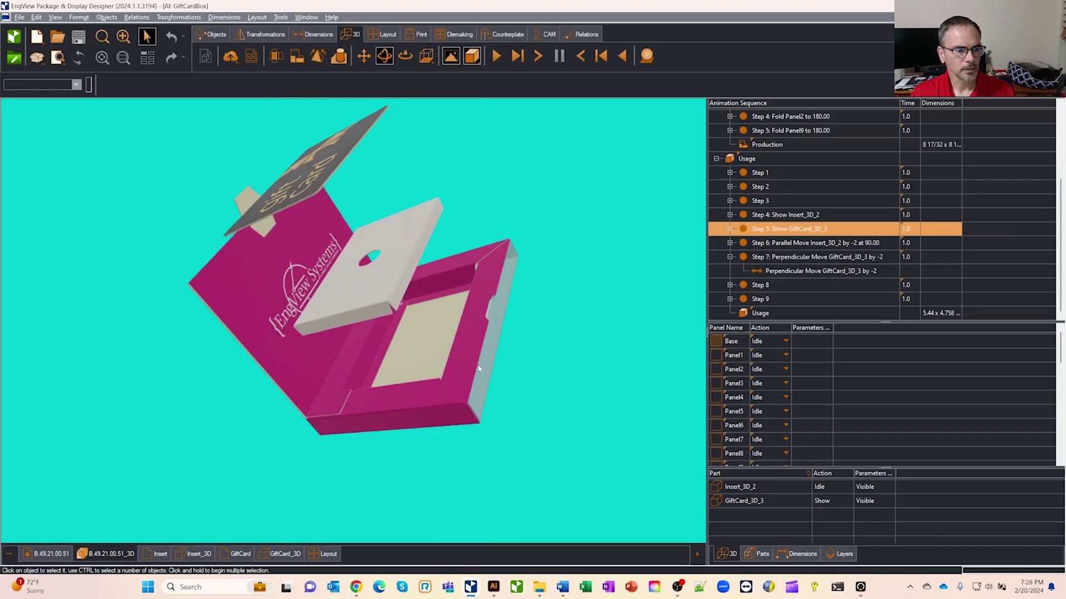
- Play the Gift Card box folding animation in Shared Space, then check its 3D Model link and QR code
{"action": "left_click", "coordinate": [356, 586]}
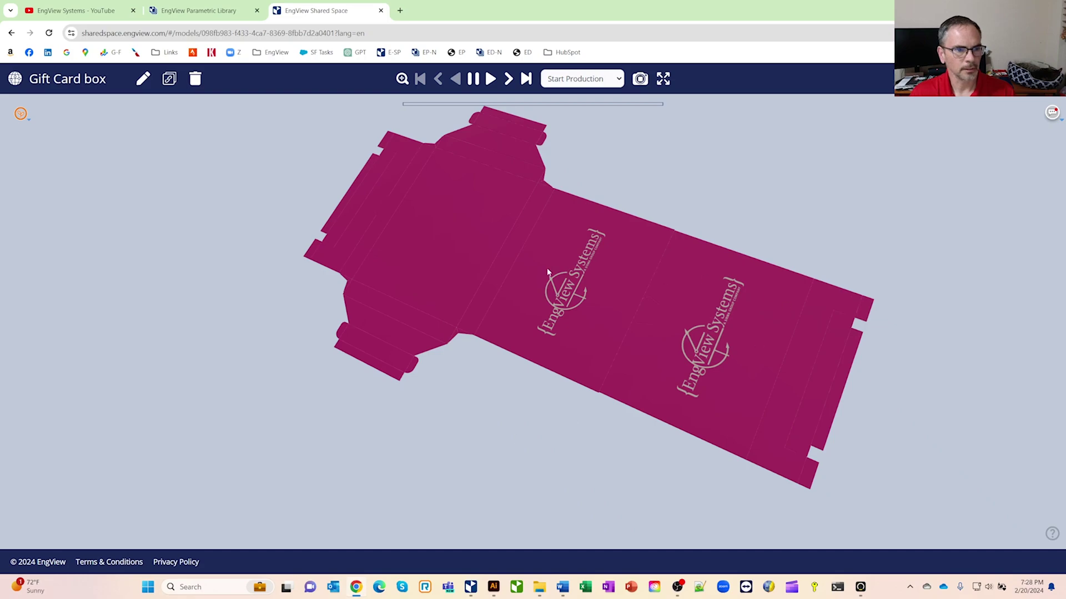
{"action": "left_click_drag", "start_coordinate": [621, 315], "coordinate": [595, 280]}
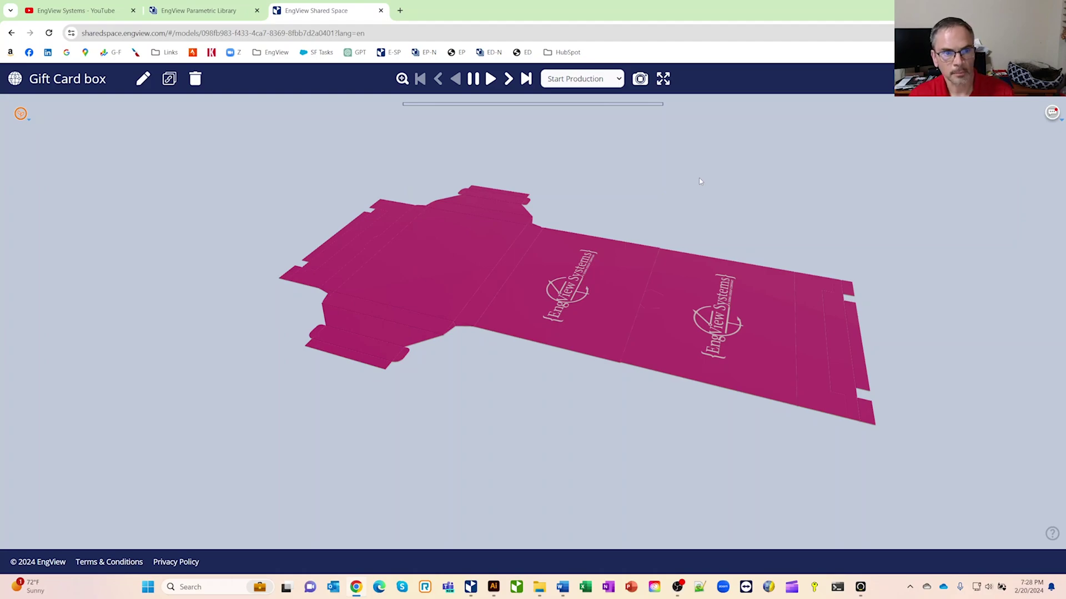
{"action": "left_click", "coordinate": [489, 79]}
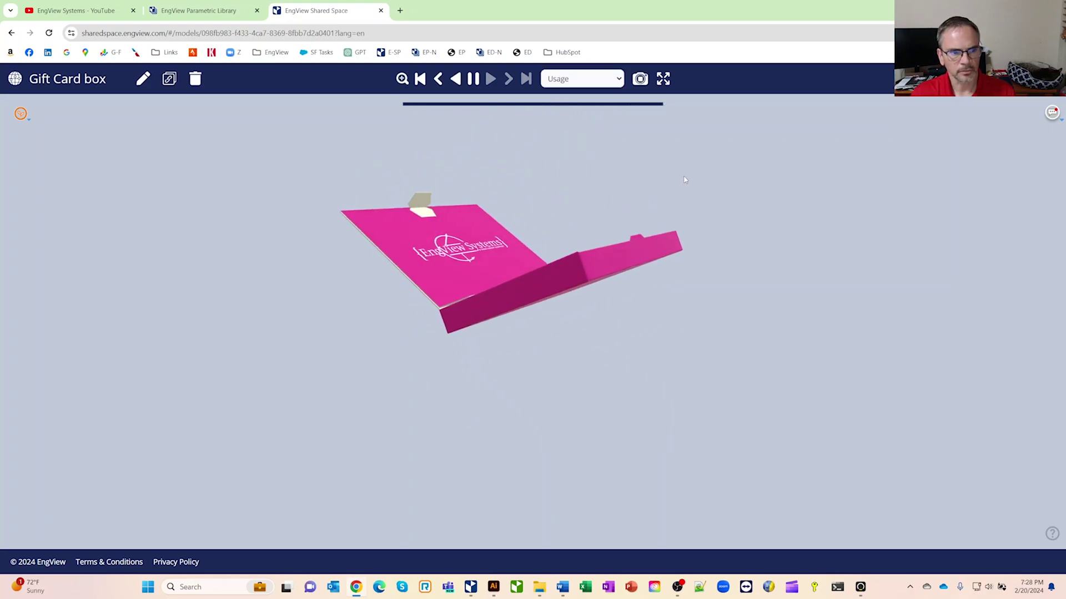
{"action": "left_click", "coordinate": [169, 79]}
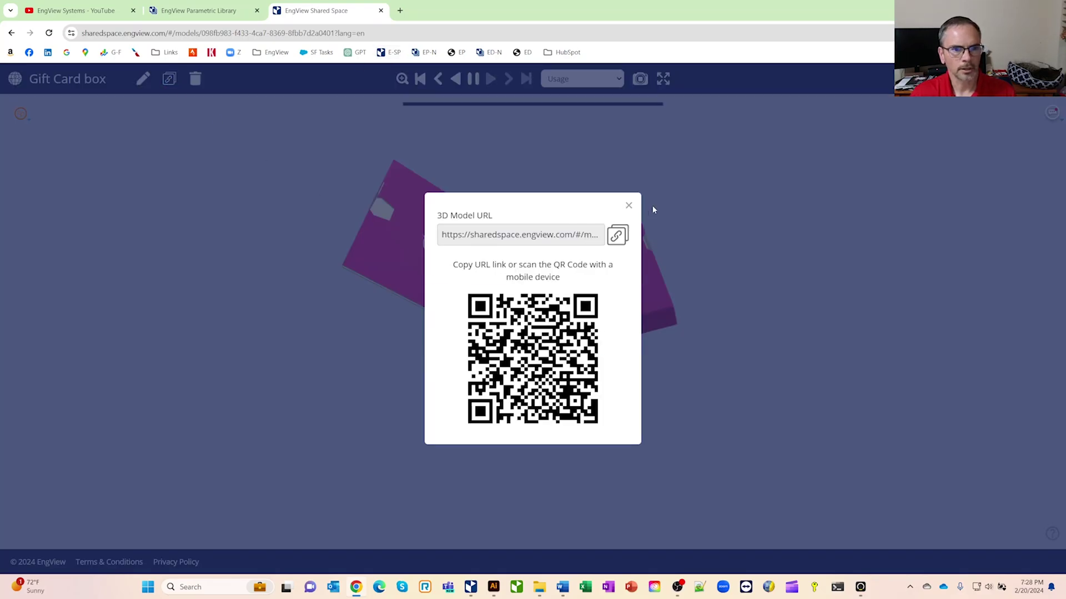
{"action": "left_click", "coordinate": [629, 206]}
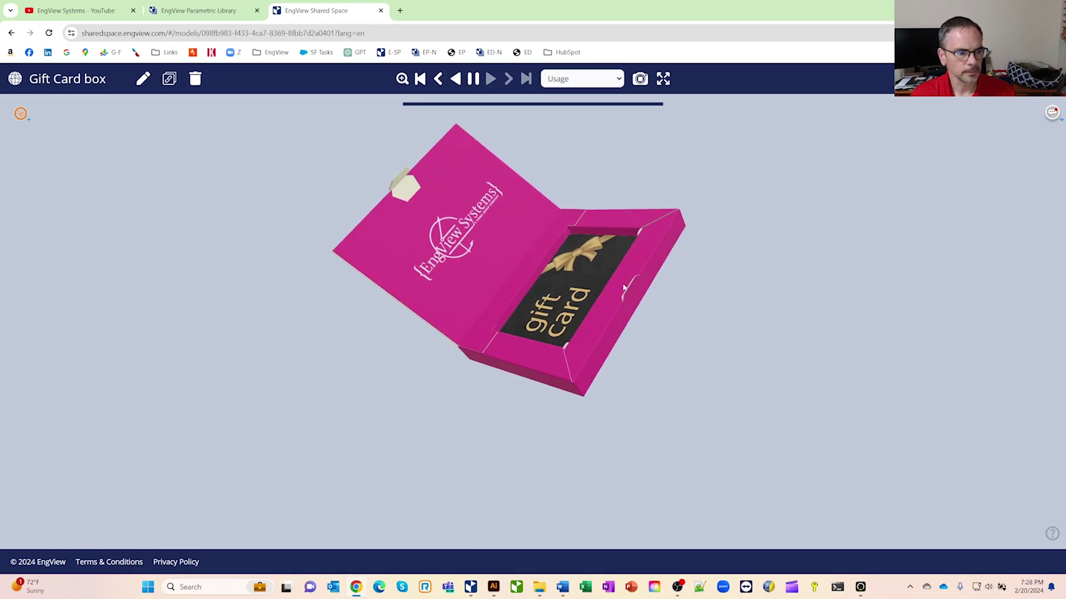
- Open the B49.21.00.51 Four-Buffer-Wall Glued Tray from the bottom of the ECMA B list
{"action": "left_click", "coordinate": [198, 11]}
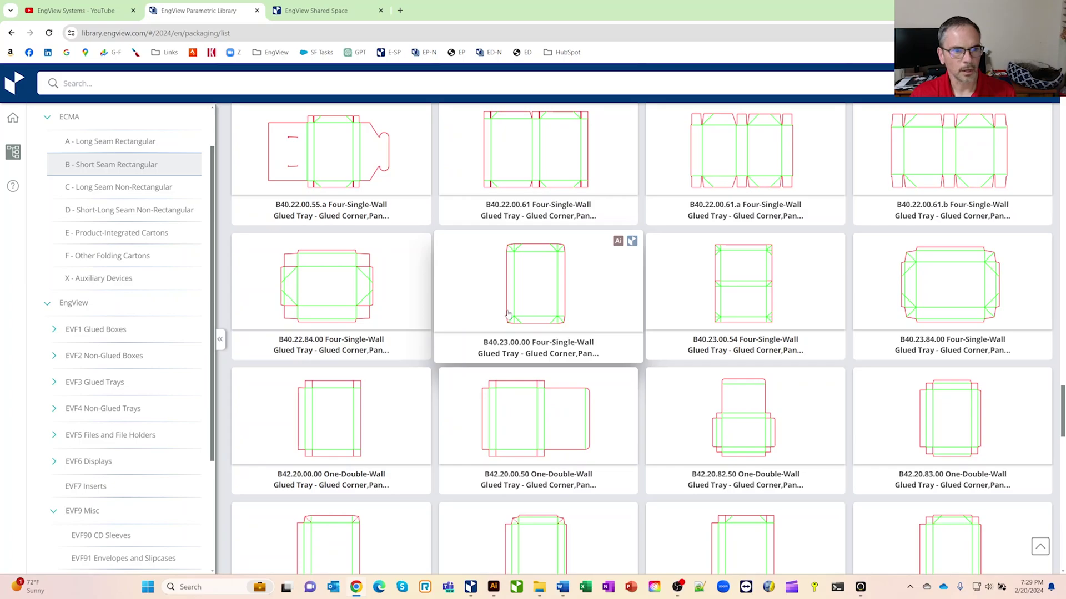
{"action": "mouse_move", "coordinate": [741, 305]}
{"action": "mouse_move", "coordinate": [917, 411]}
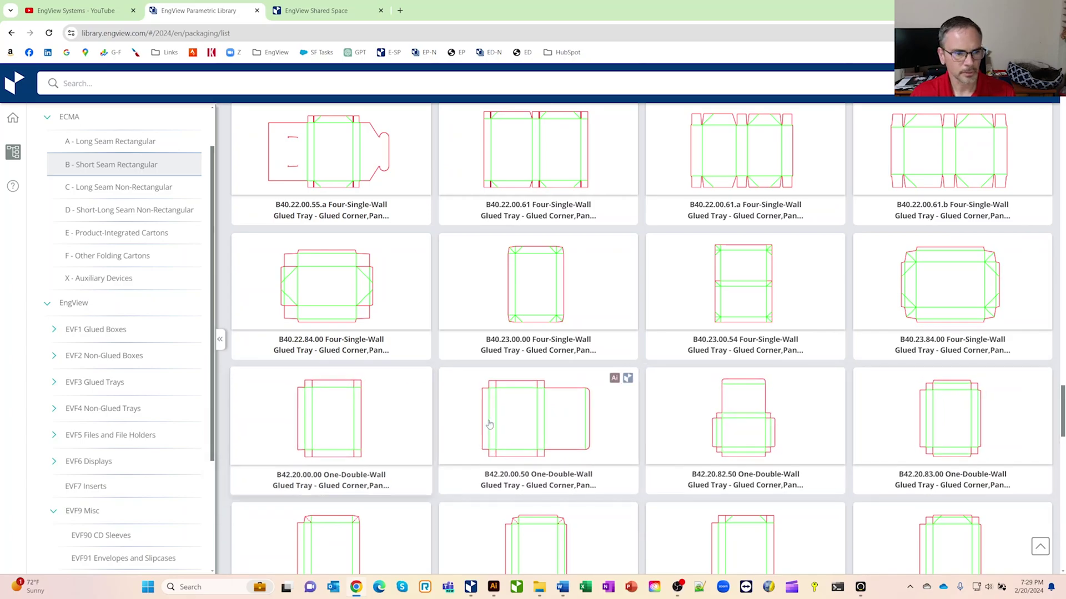
{"action": "scroll", "coordinate": [503, 424], "scroll_direction": "down", "scroll_amount": 10}
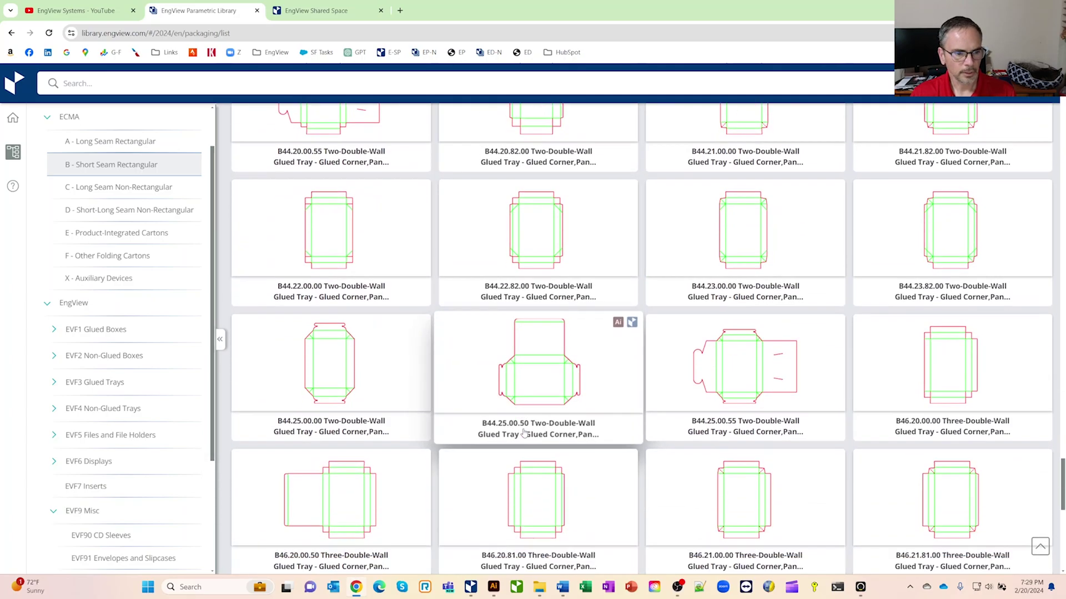
{"action": "scroll", "coordinate": [524, 433], "scroll_direction": "down", "scroll_amount": 10}
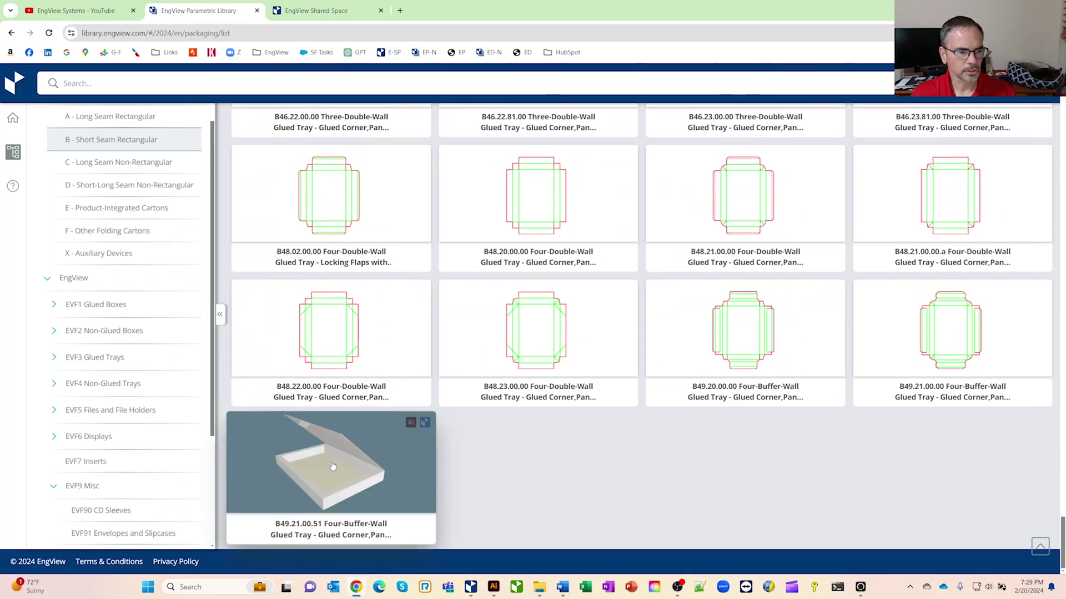
{"action": "left_click", "coordinate": [333, 466]}
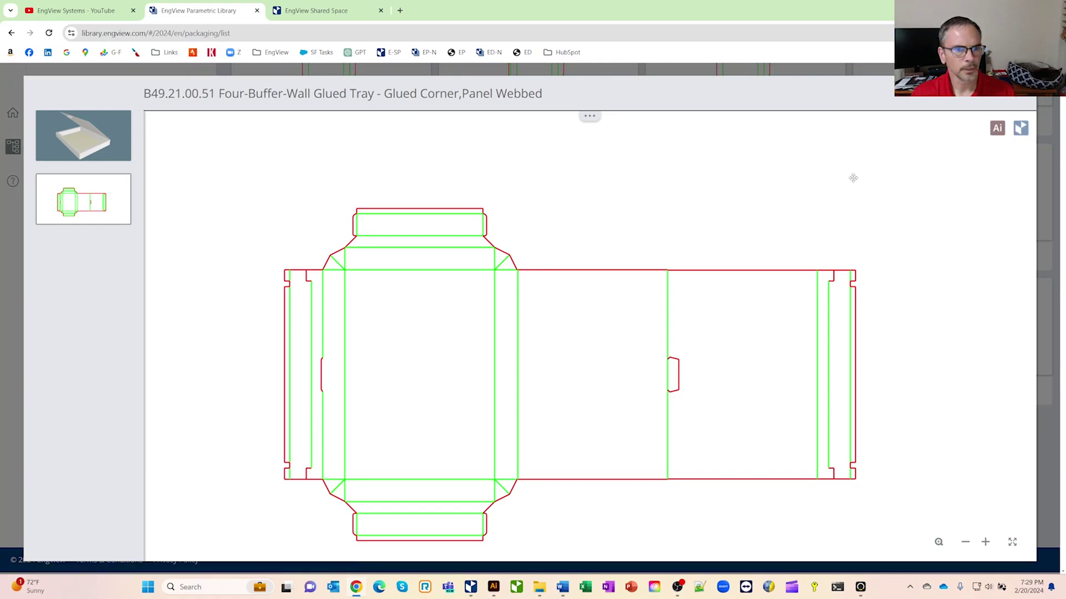
- Preview the B49.21.00.51 tray in 3D and play its folding animation in reverse
{"action": "left_click", "coordinate": [67, 146]}
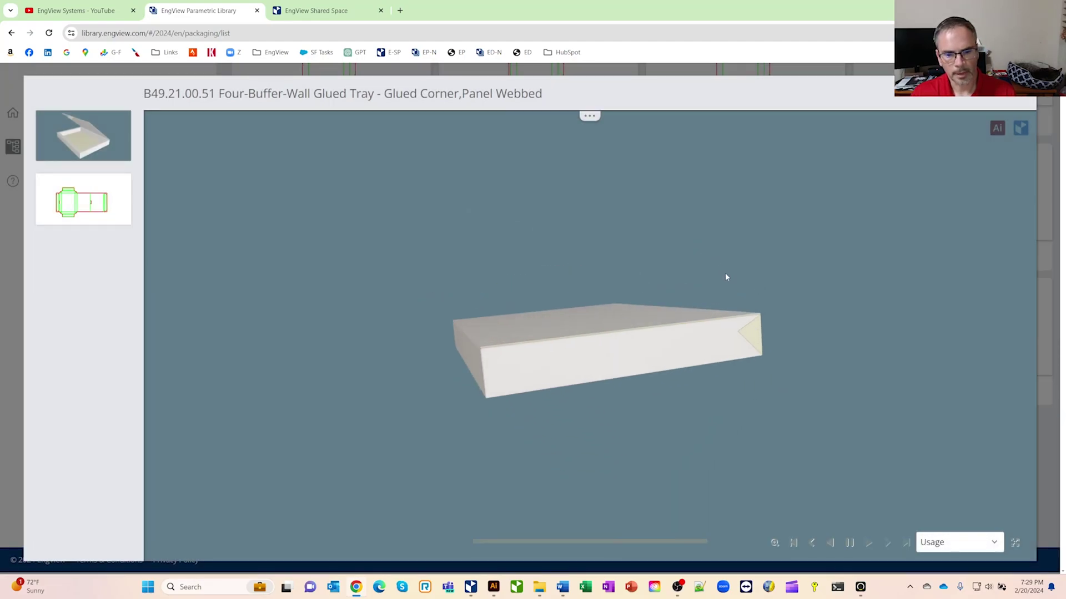
{"action": "left_click", "coordinate": [831, 543]}
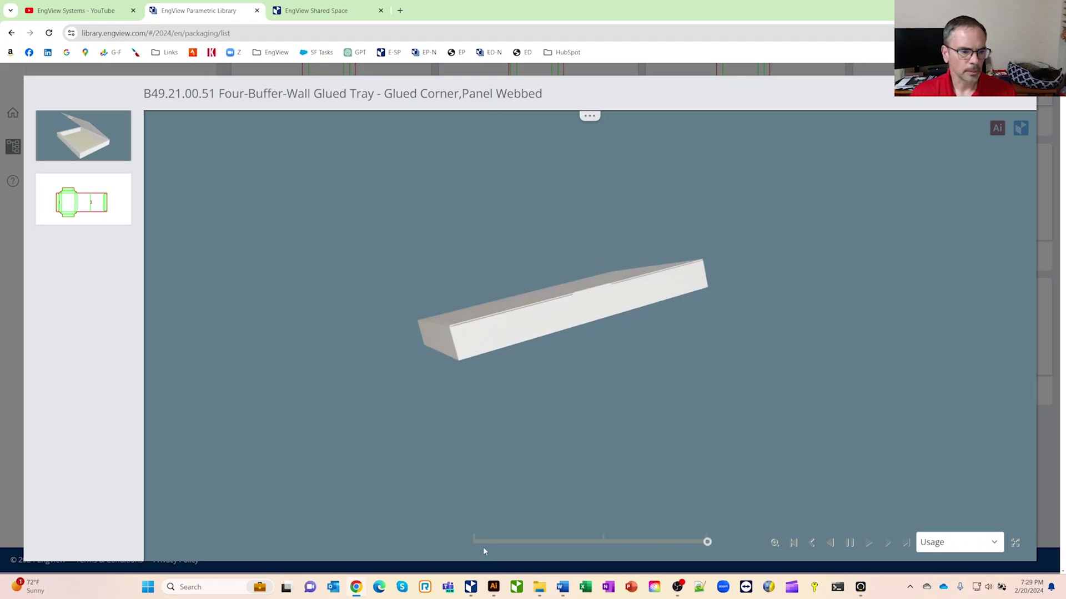
{"action": "mouse_move", "coordinate": [469, 592]}
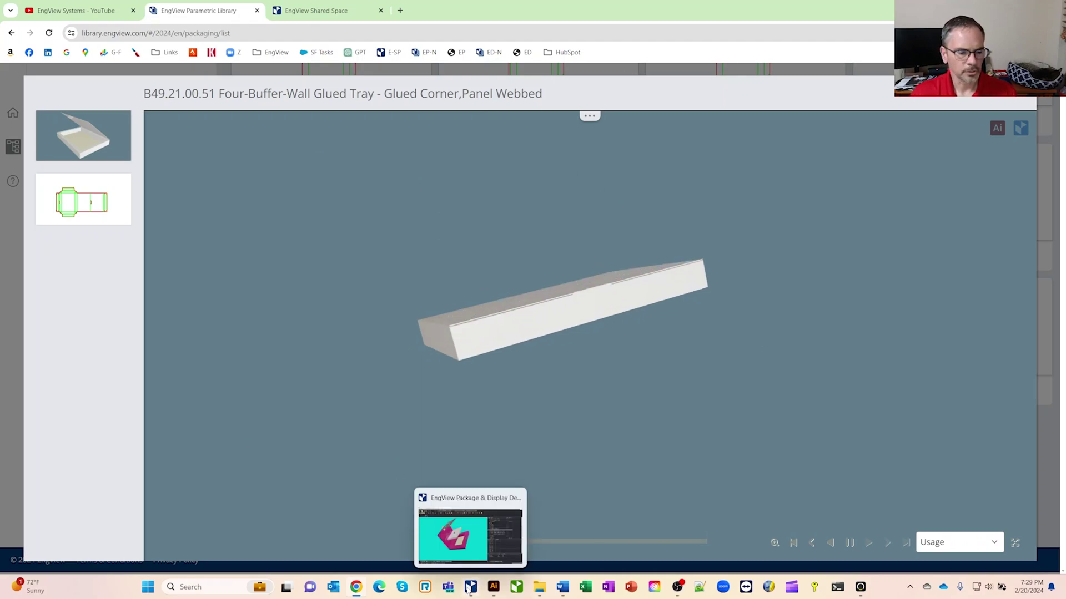
- Open the flat B.49.21.00.51 layout and inspect how H, BW and the flap, panel and tongue edges drive it
{"action": "left_click", "coordinate": [472, 588]}
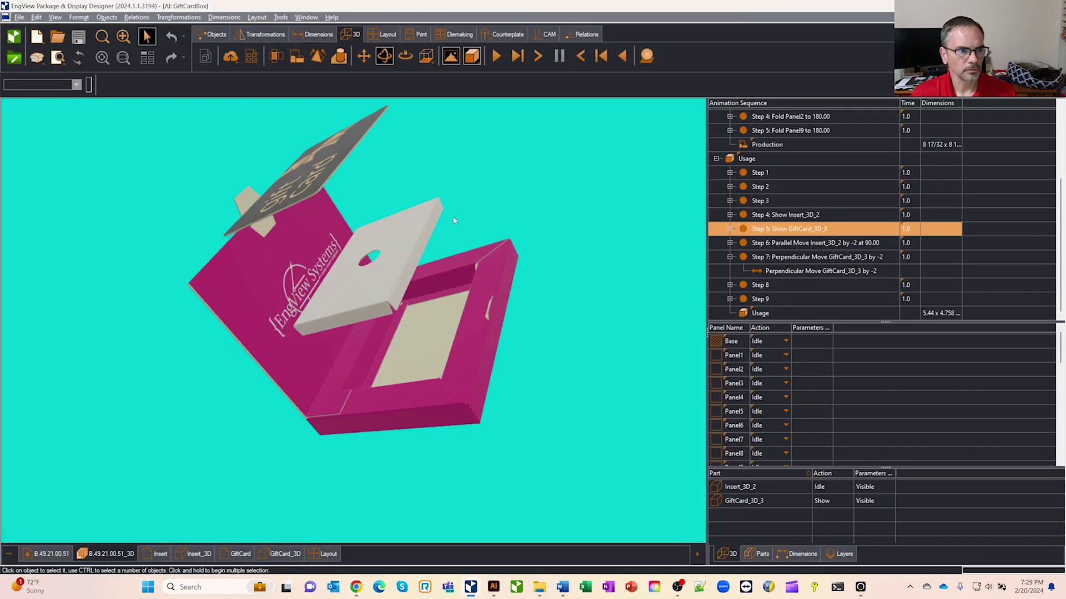
{"action": "left_click", "coordinate": [50, 553]}
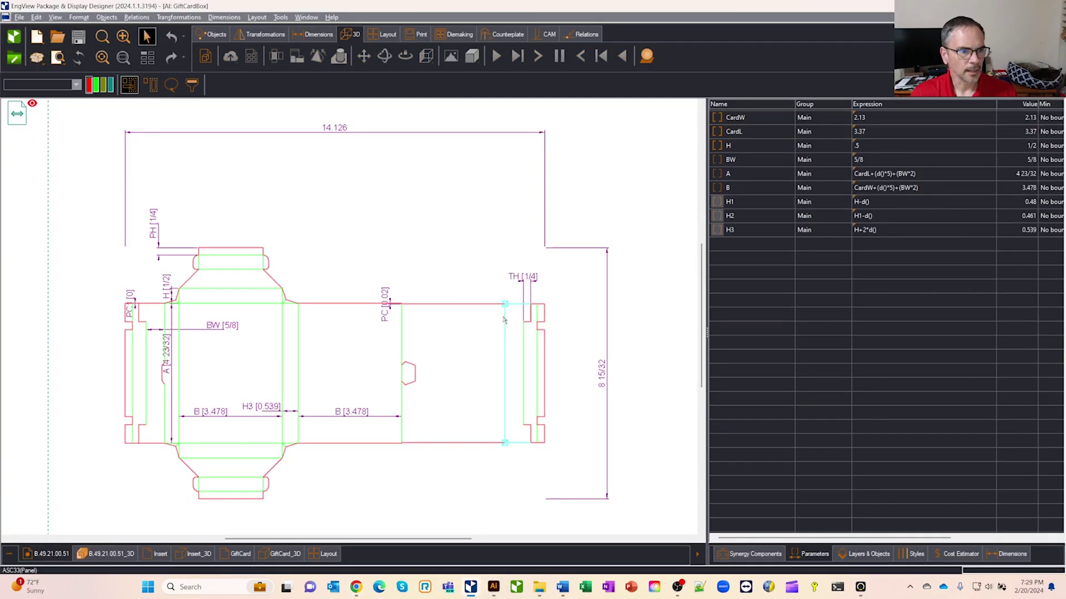
{"action": "left_click", "coordinate": [738, 145]}
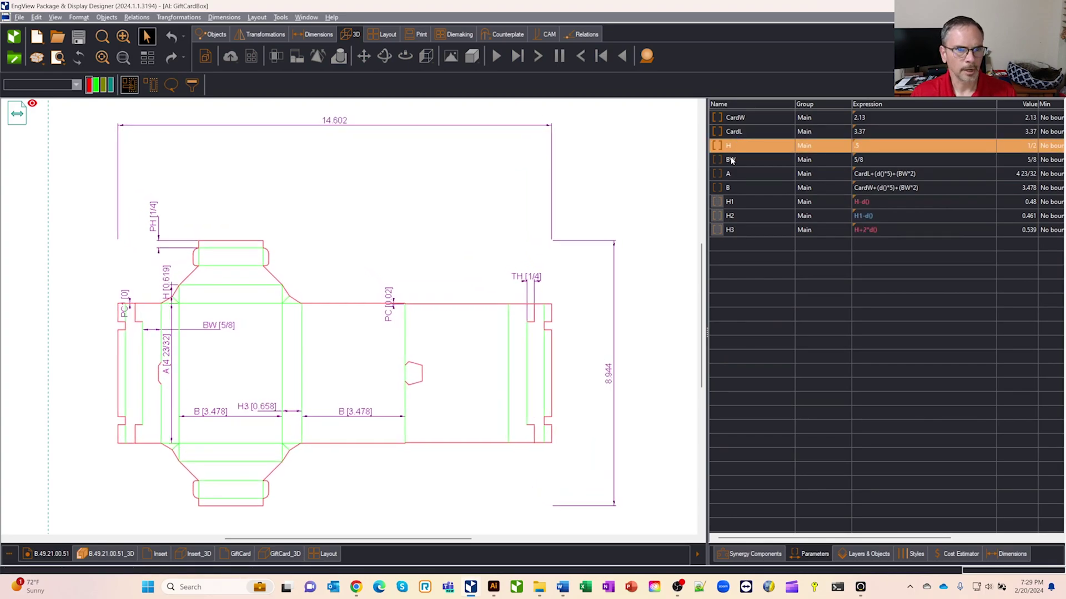
{"action": "left_click", "coordinate": [731, 160]}
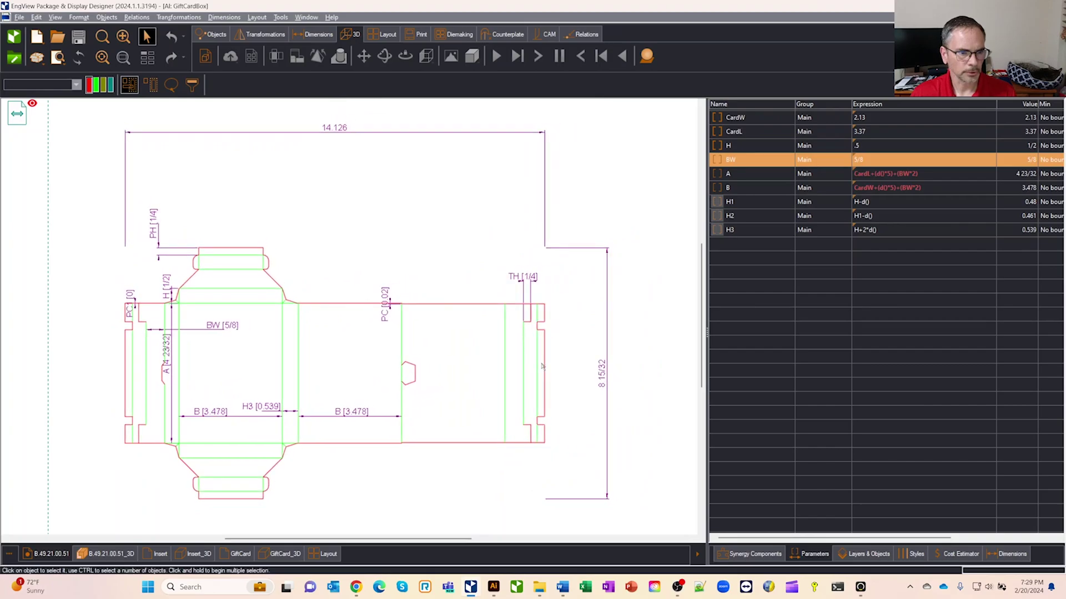
{"action": "left_click", "coordinate": [541, 363]}
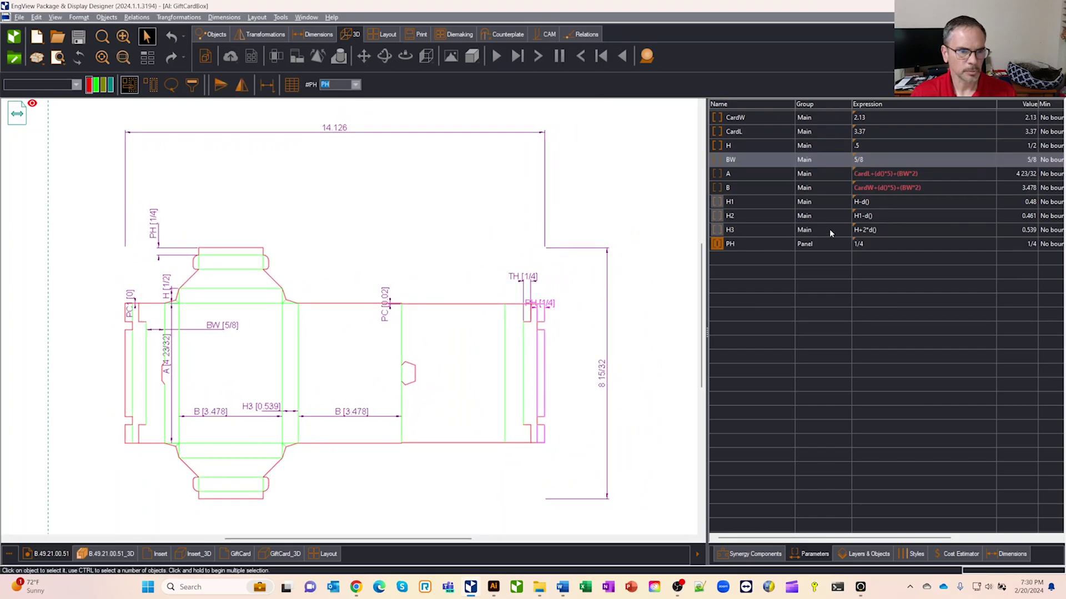
{"action": "left_click", "coordinate": [447, 443]}
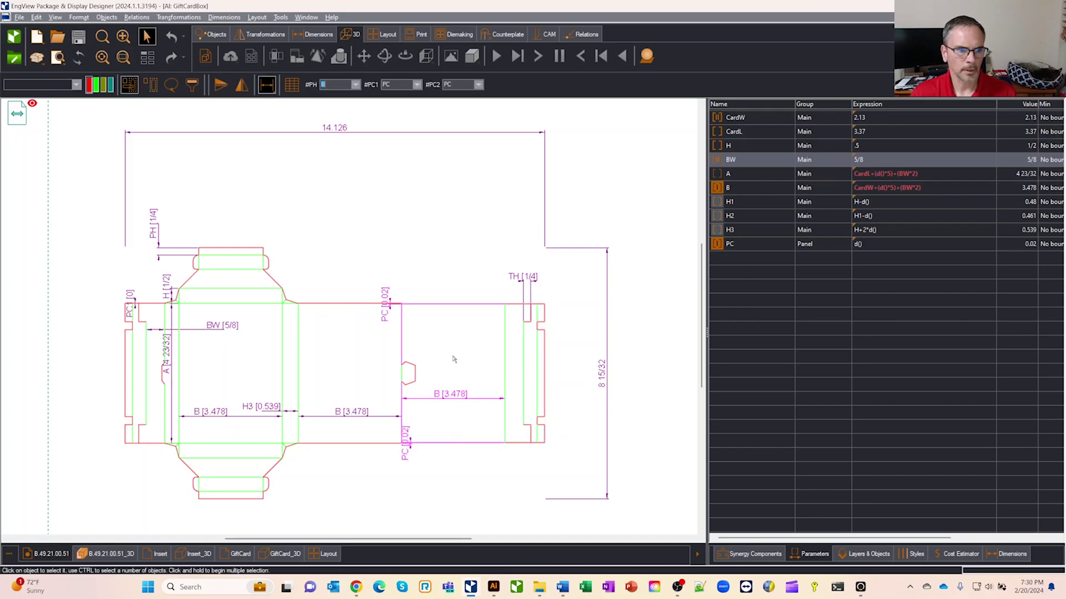
{"action": "left_click", "coordinate": [410, 377]}
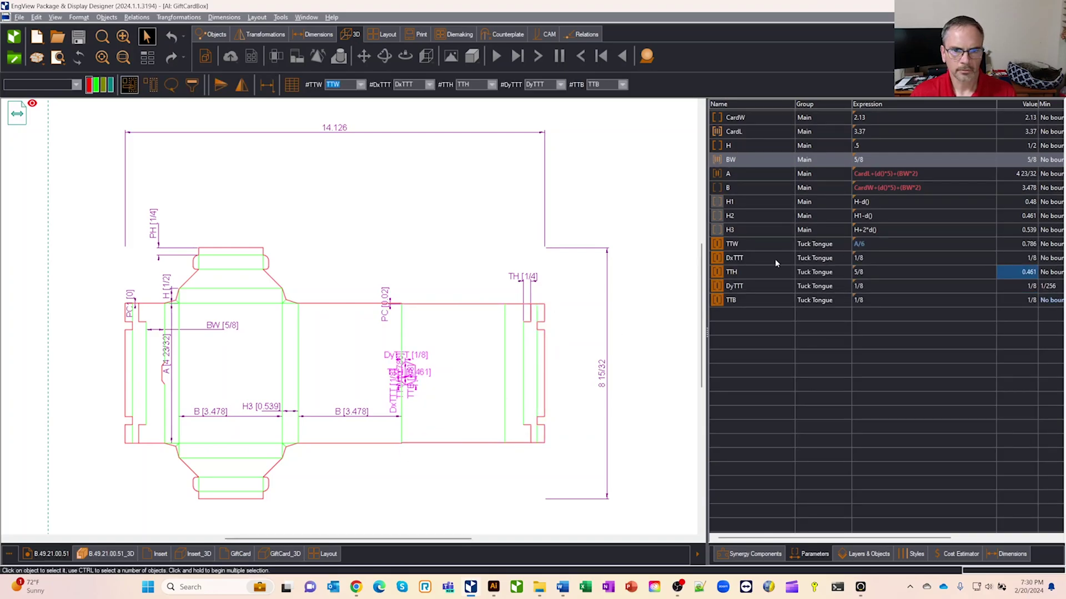
{"action": "left_click", "coordinate": [485, 225]}
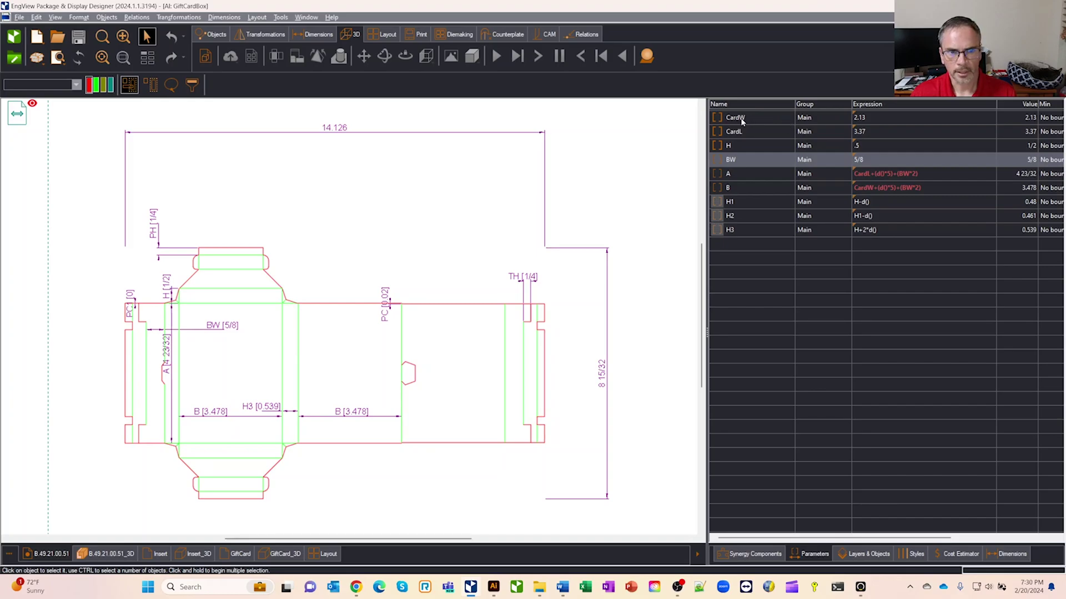
- Check which formulas in the parameters table depend on CardW and CardL
{"action": "right_click", "coordinate": [751, 265]}
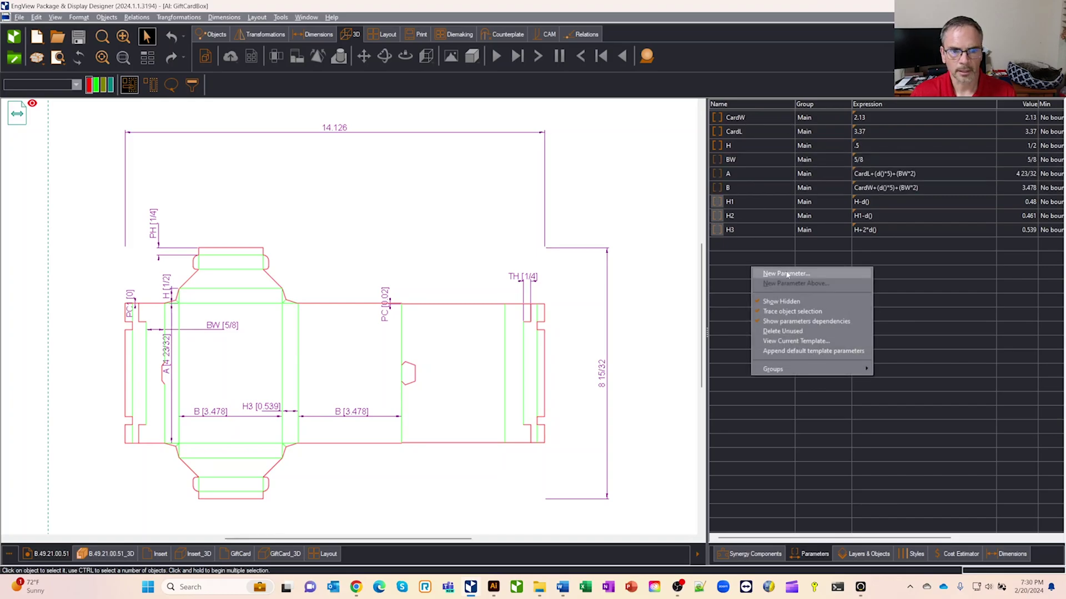
{"action": "left_click", "coordinate": [756, 120]}
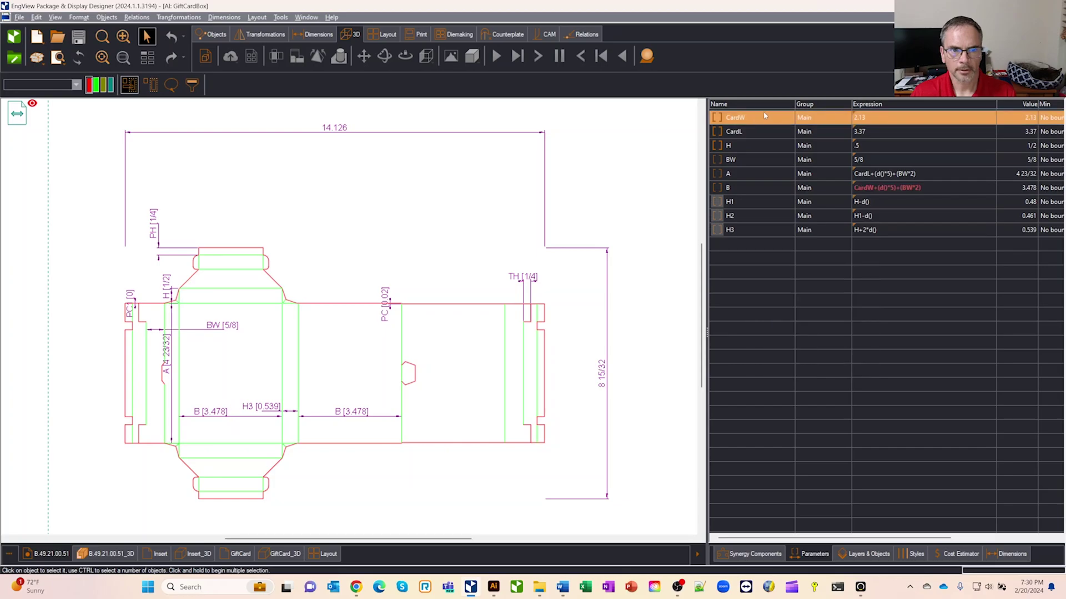
{"action": "left_click", "coordinate": [756, 133]}
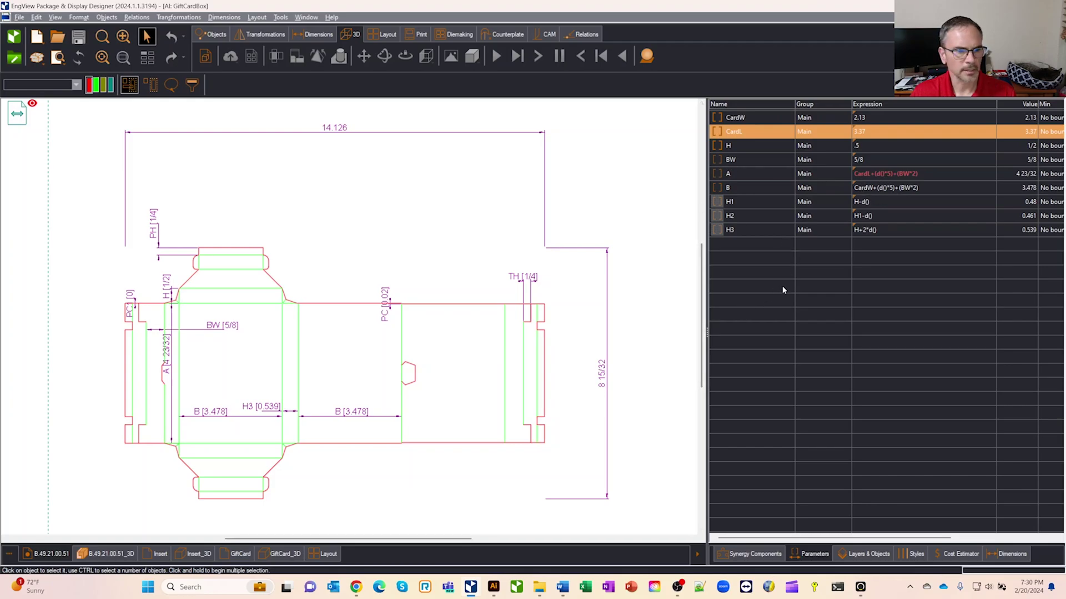
- Open the card insert drawing
{"action": "left_click", "coordinate": [156, 554]}
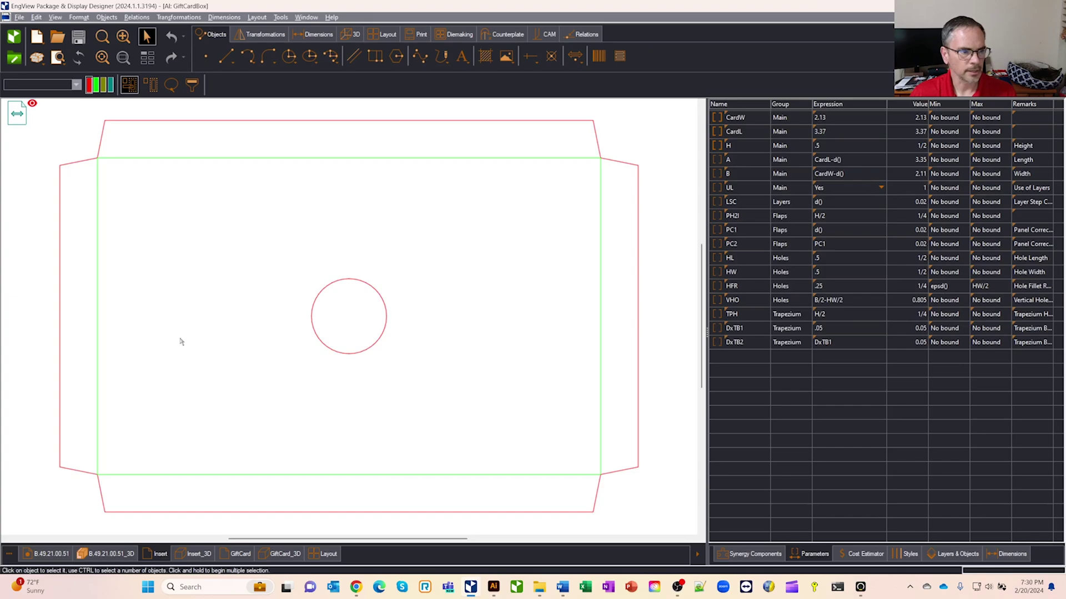
{"action": "right_click", "coordinate": [359, 554]}
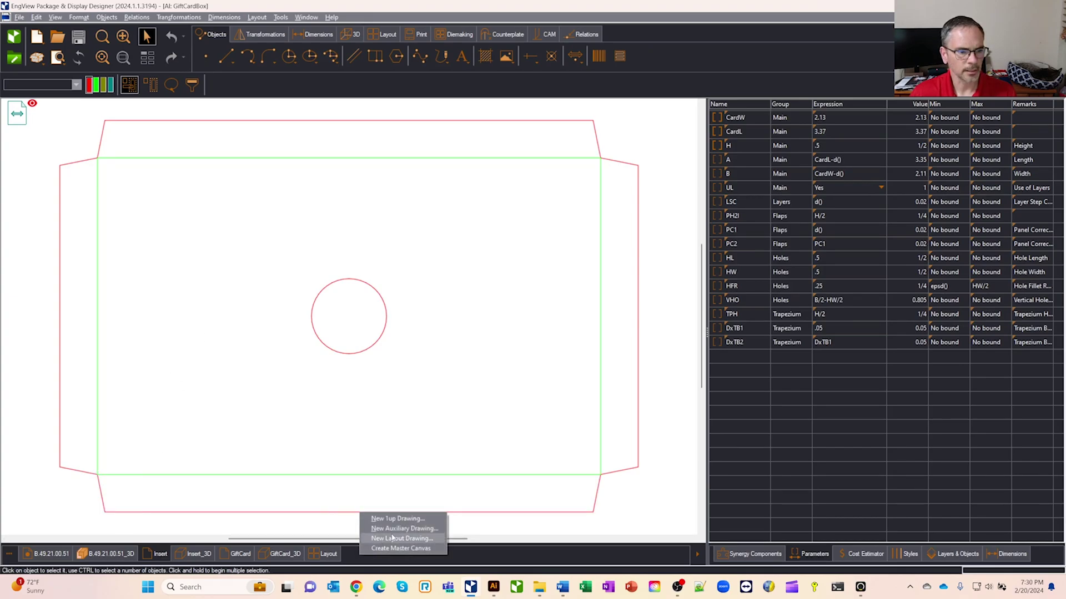
{"action": "left_click", "coordinate": [471, 550]}
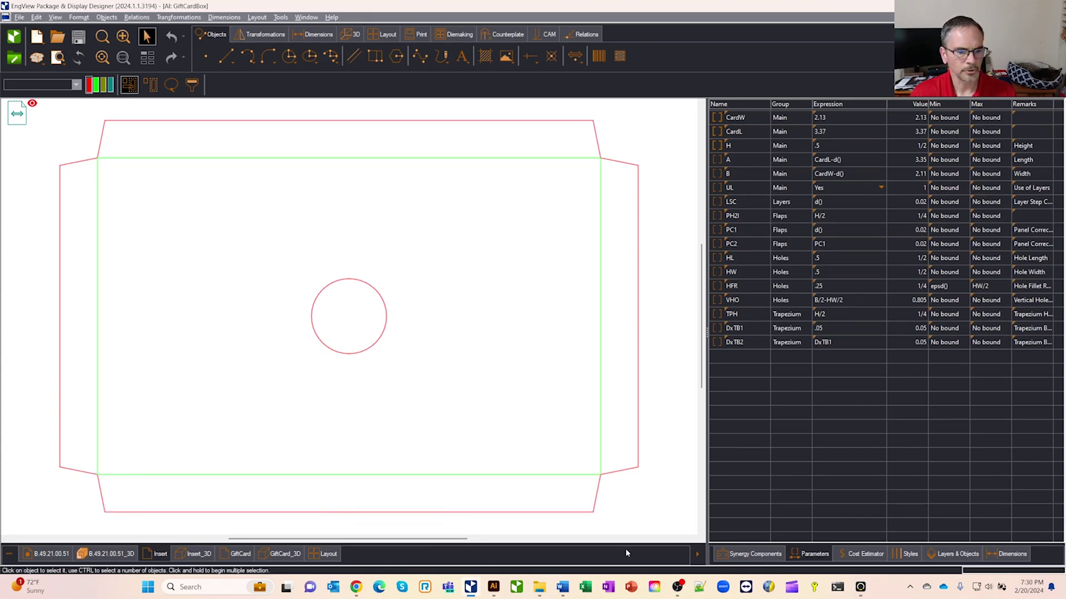
- Browse the Synergy Components Bases category, including the 02 One Panel base
{"action": "left_click", "coordinate": [769, 555]}
{"action": "left_click", "coordinate": [730, 107]}
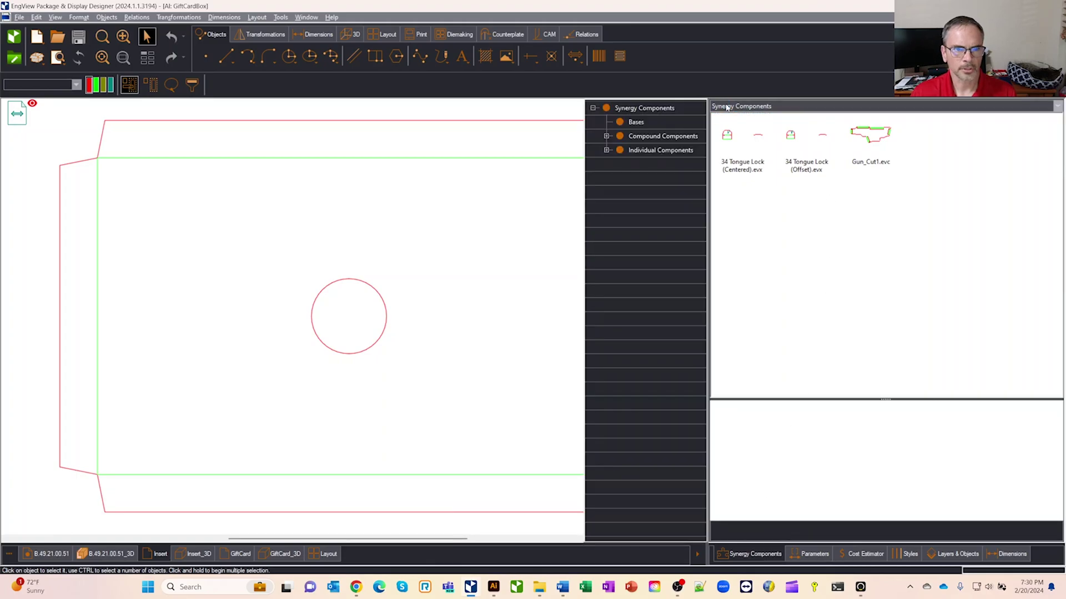
{"action": "left_click", "coordinate": [633, 123]}
{"action": "left_click", "coordinate": [944, 137]}
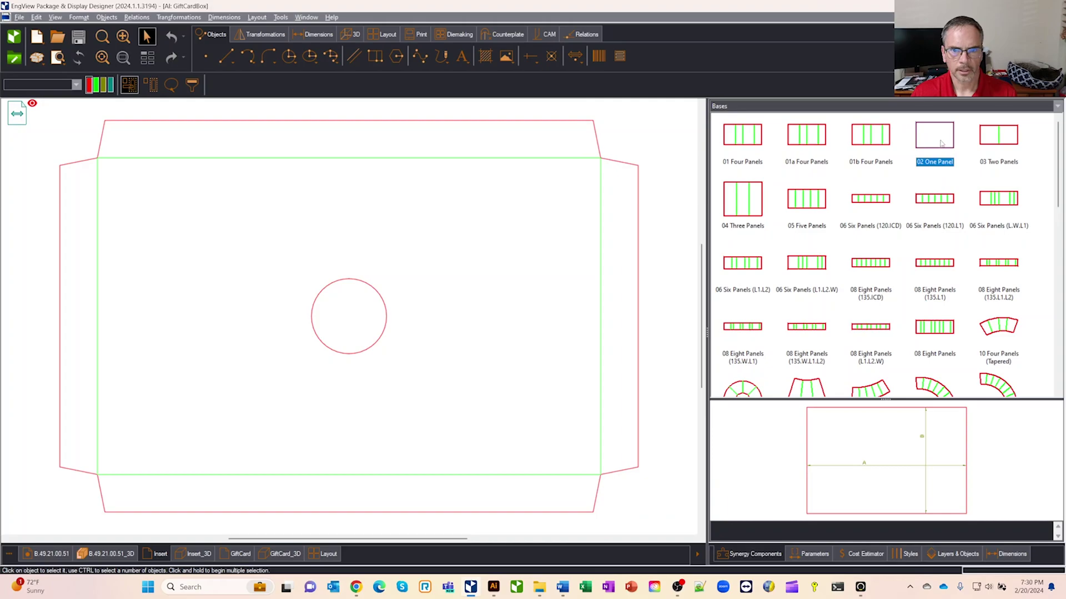
{"action": "mouse_move", "coordinate": [939, 144]}
{"action": "left_mouse_down"}
{"action": "mouse_move", "coordinate": [528, 231]}
{"action": "mouse_move", "coordinate": [452, 262]}
{"action": "mouse_move", "coordinate": [944, 156]}
{"action": "left_mouse_up"}
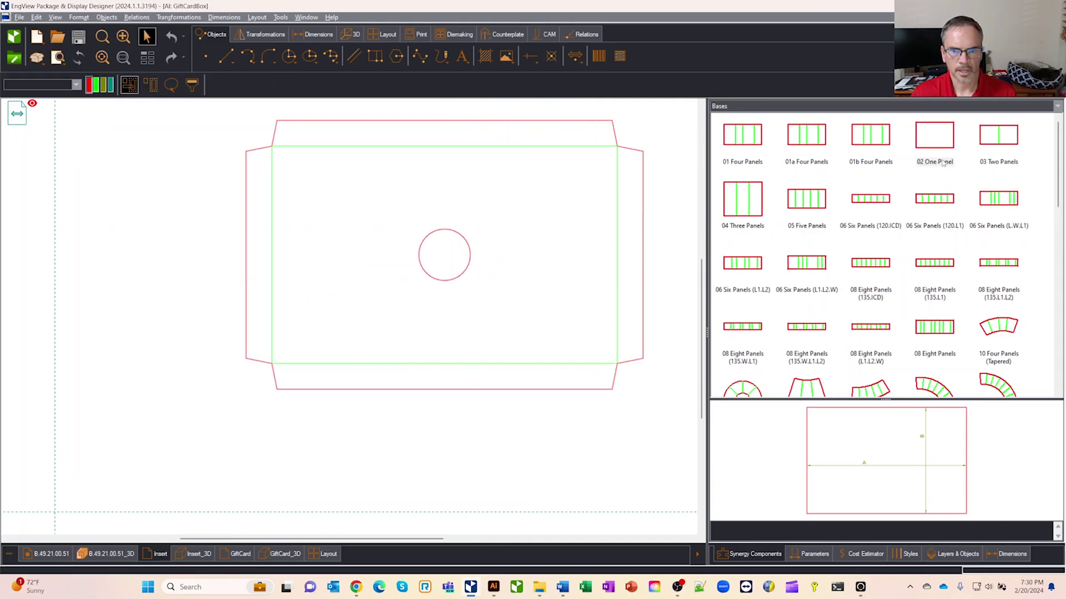
- Navigate Compound Components > 02 Parts to the 03 Locking Flaps set
{"action": "left_click", "coordinate": [724, 108]}
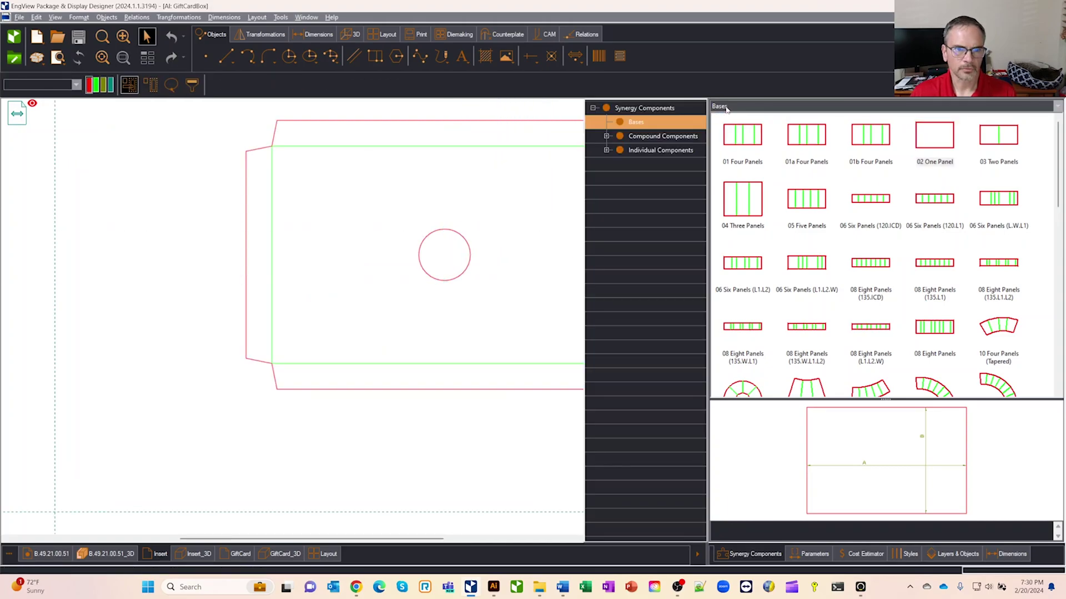
{"action": "left_click", "coordinate": [607, 136]}
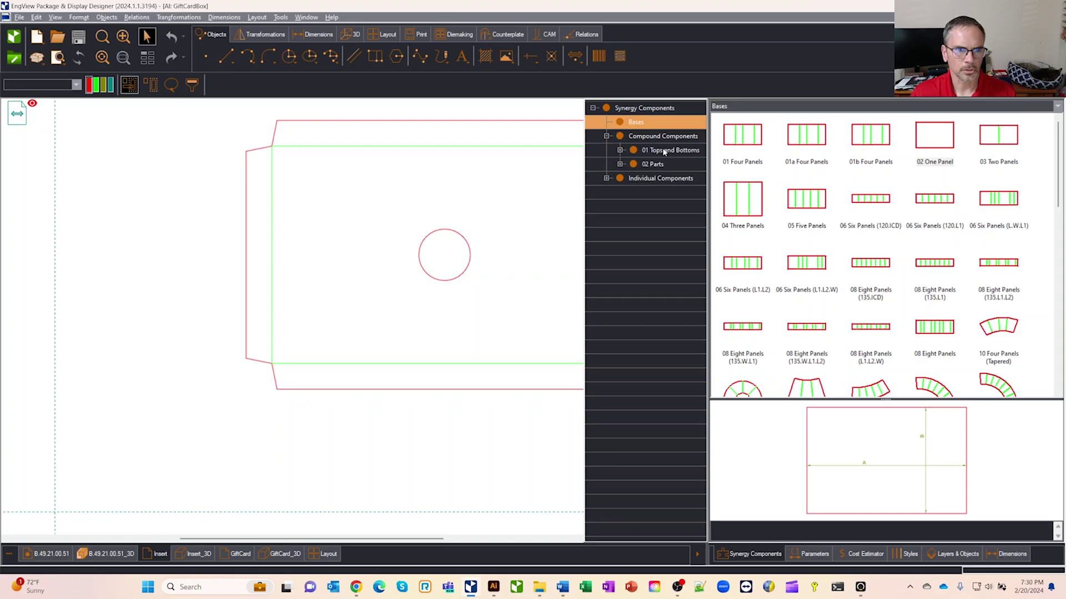
{"action": "double_click", "coordinate": [660, 164]}
{"action": "left_click", "coordinate": [675, 181]}
{"action": "left_click", "coordinate": [678, 208]}
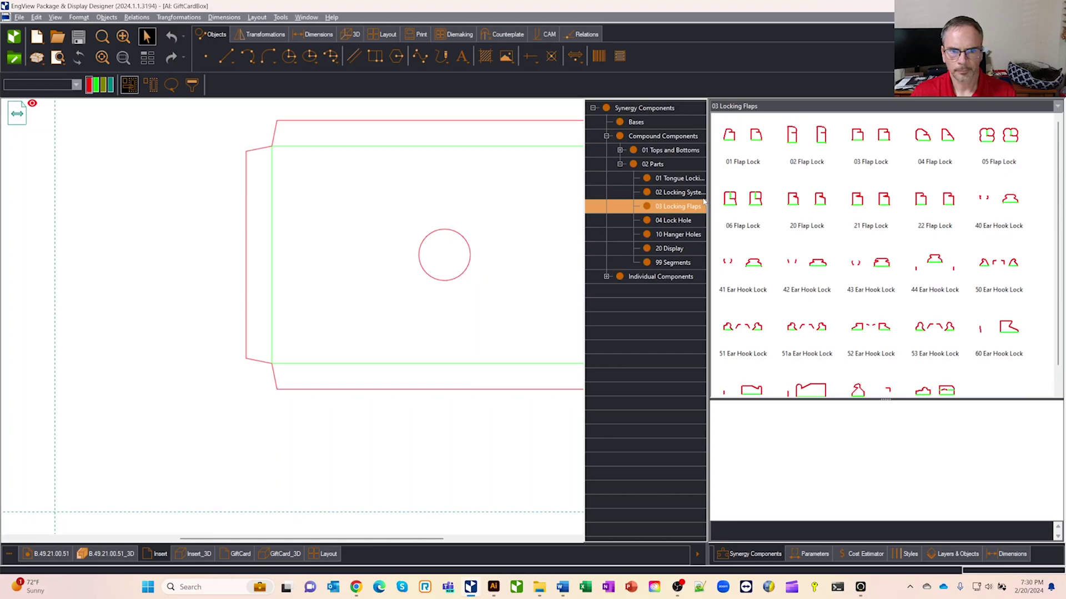
{"action": "left_click", "coordinate": [514, 146]}
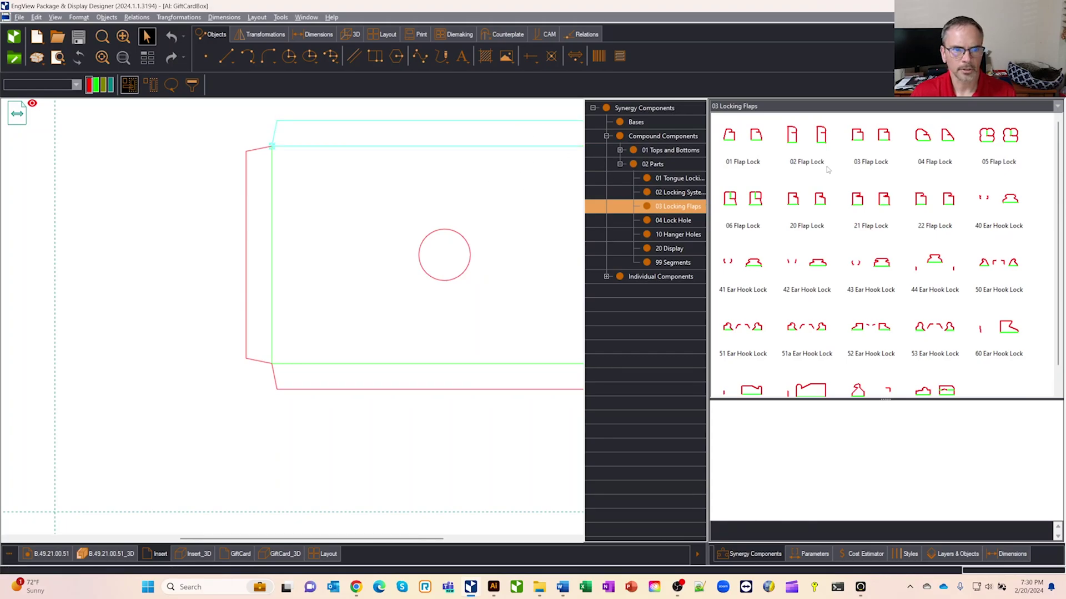
{"action": "left_click", "coordinate": [577, 306]}
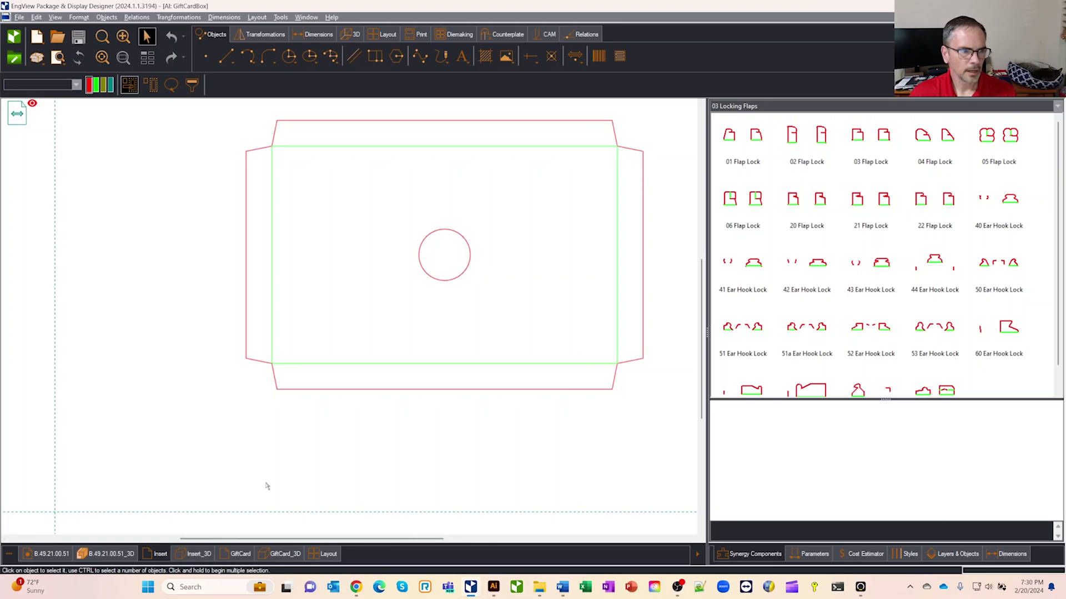
- Run the Insert_3D fold animation and orbit the folded insert to a tilted view
{"action": "left_click", "coordinate": [193, 554]}
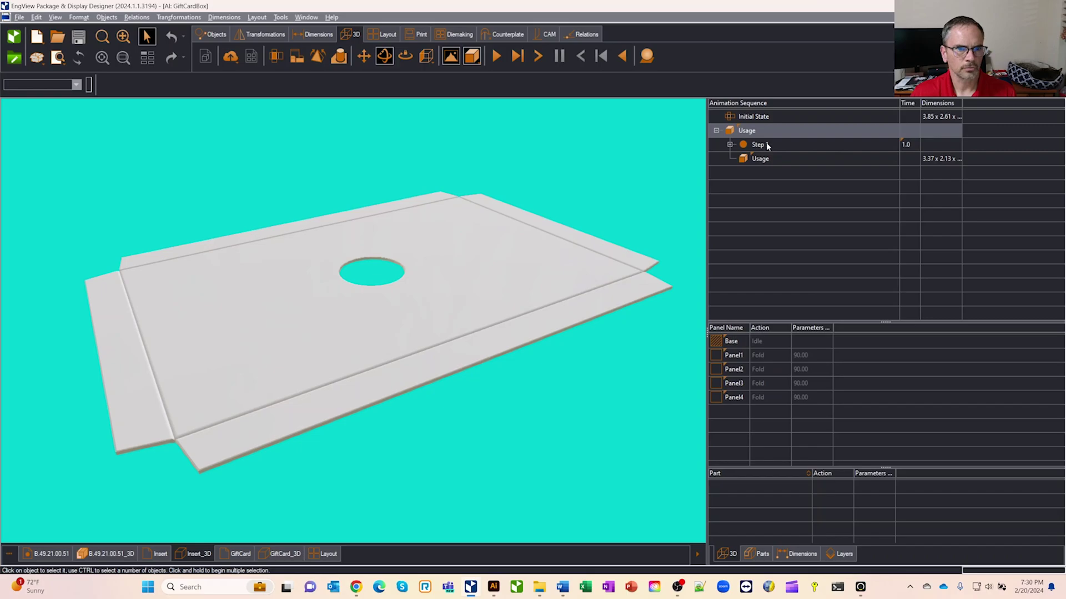
{"action": "left_click", "coordinate": [496, 56]}
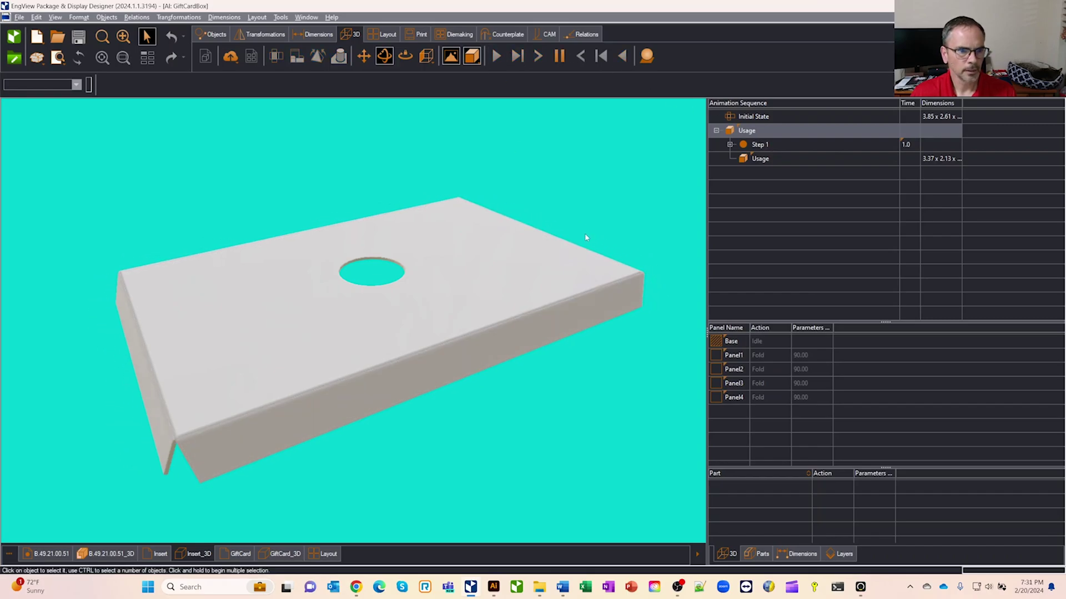
{"action": "mouse_move", "coordinate": [585, 237]}
{"action": "left_mouse_down"}
{"action": "mouse_move", "coordinate": [592, 131]}
{"action": "mouse_move", "coordinate": [635, 220]}
{"action": "mouse_move", "coordinate": [666, 190]}
{"action": "mouse_move", "coordinate": [606, 232]}
{"action": "mouse_move", "coordinate": [523, 350]}
{"action": "left_mouse_up"}
- Switch to the GiftCard drawing with its 3.37 by 2.13 rounded-corner outline
{"action": "left_click", "coordinate": [230, 554]}
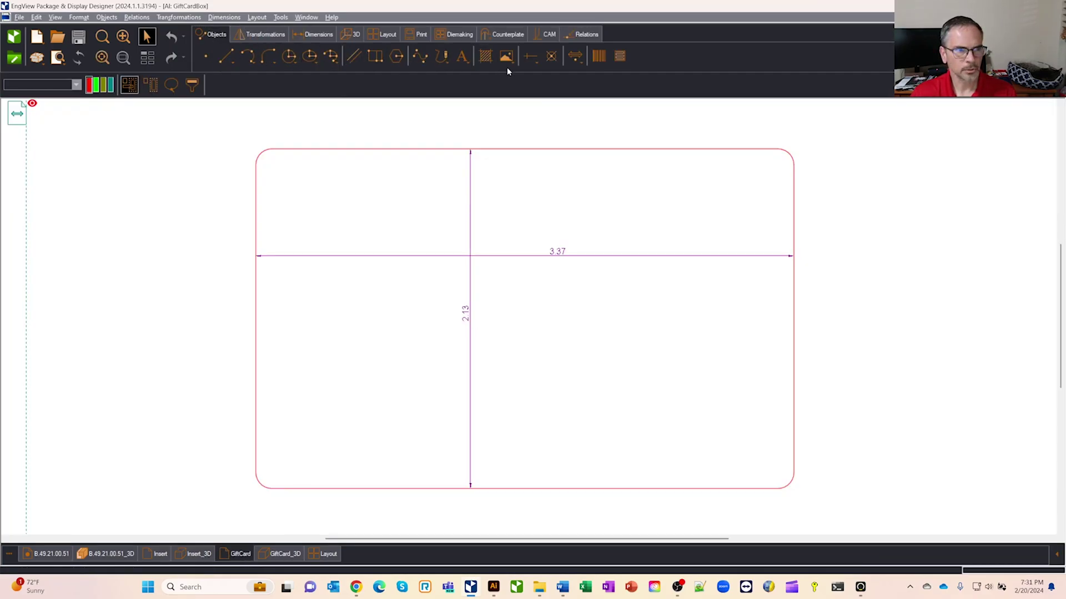
{"action": "left_click", "coordinate": [330, 56]}
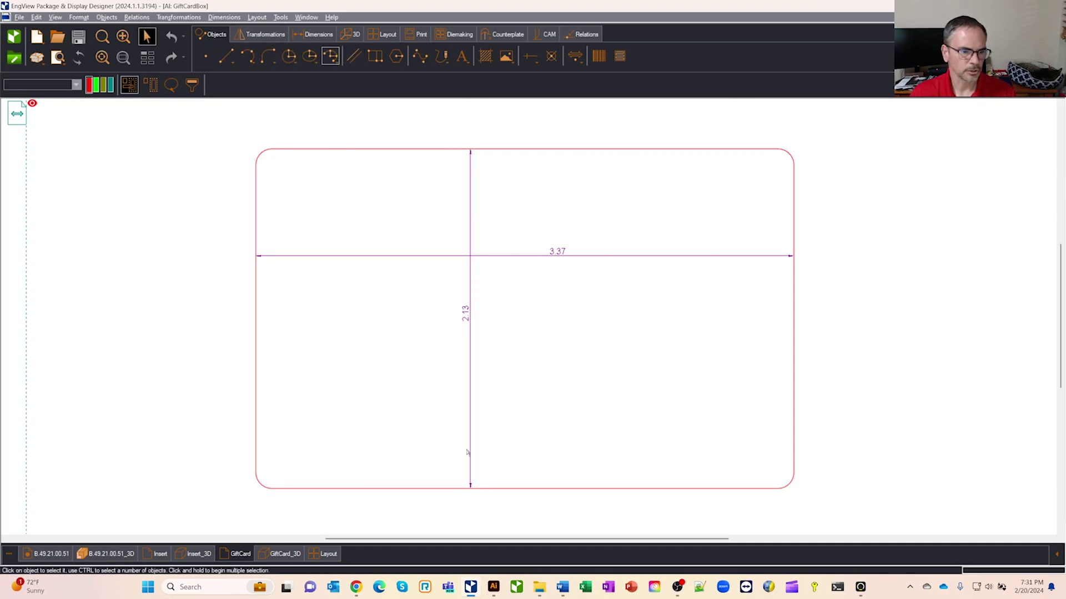
- Inspect the GiftCard_3D model and review its material properties, cancelling without changes
{"action": "left_click", "coordinate": [281, 554]}
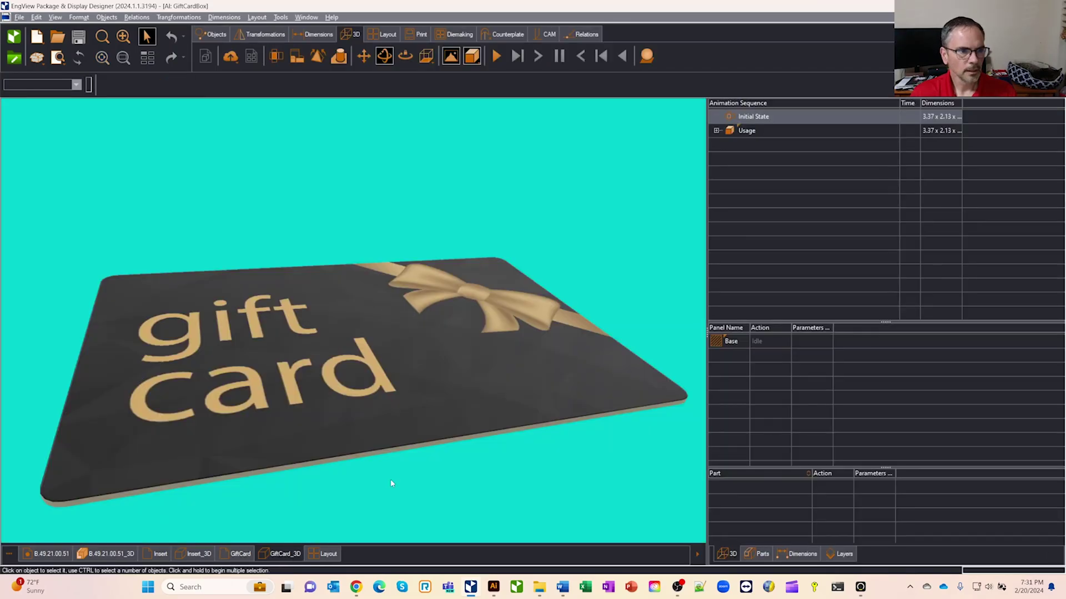
{"action": "left_click_drag", "start_coordinate": [605, 212], "coordinate": [583, 198]}
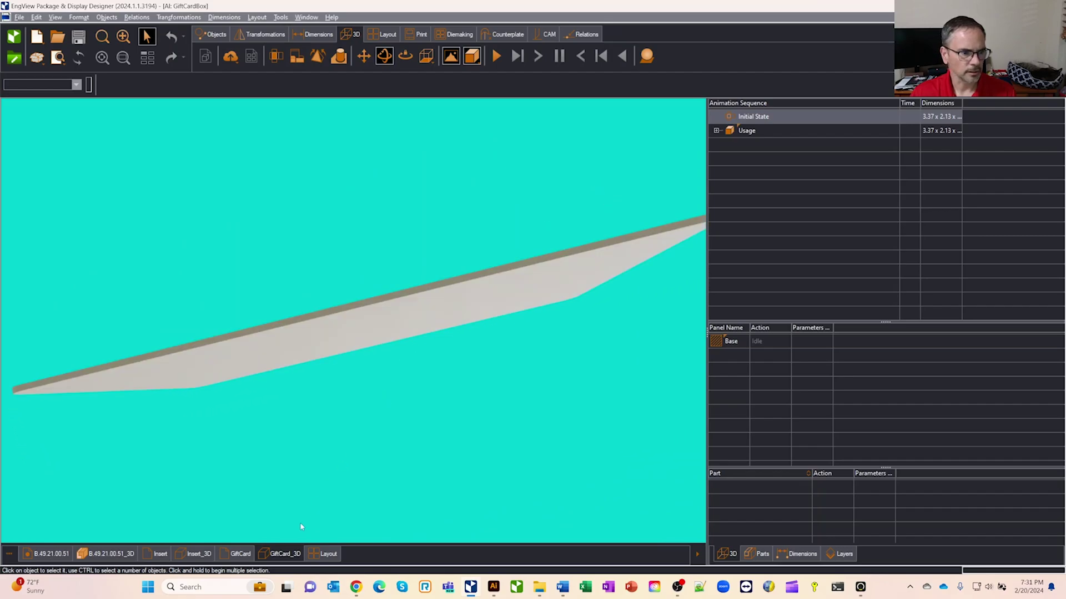
{"action": "right_click", "coordinate": [280, 554]}
{"action": "left_click", "coordinate": [302, 546]}
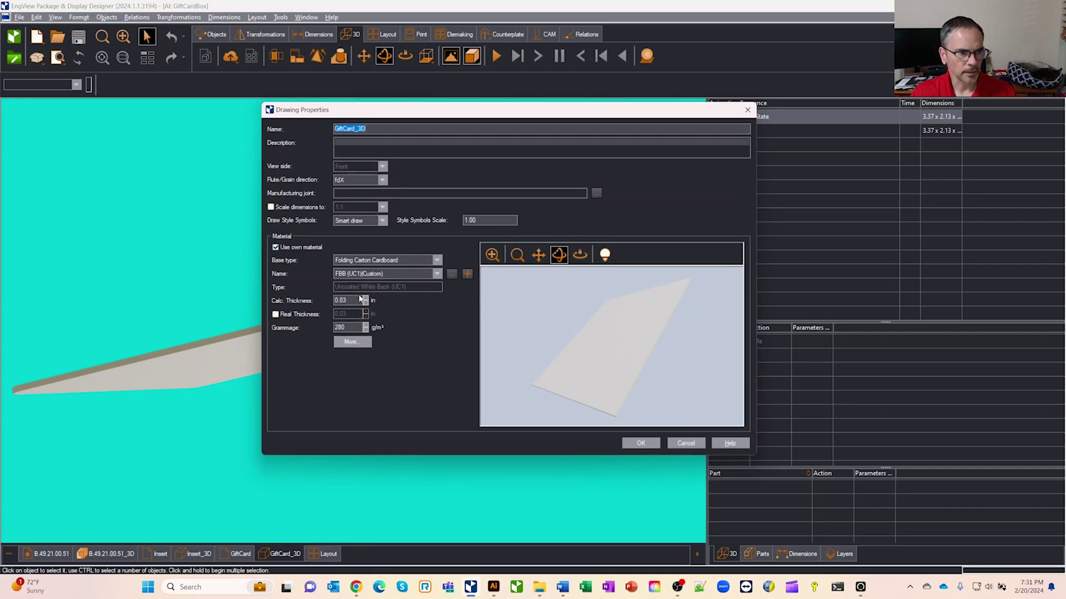
{"action": "left_click", "coordinate": [685, 443]}
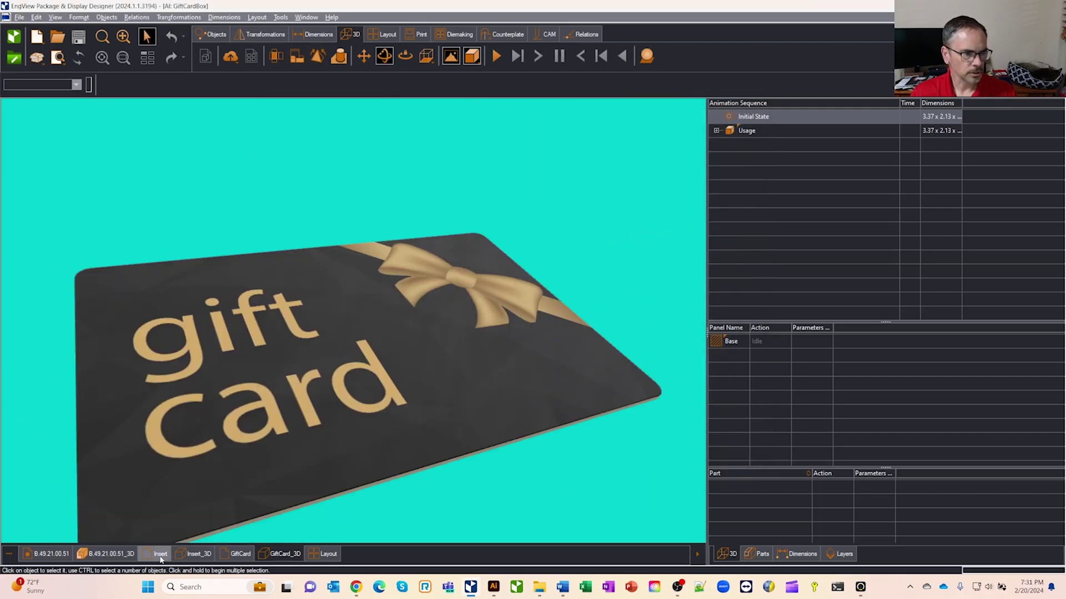
- Change CardW to 2.13+1 and CardL to 3.37+1 on the B.49.21.00.51 tray, then view it in 3D
{"action": "left_click", "coordinate": [53, 553]}
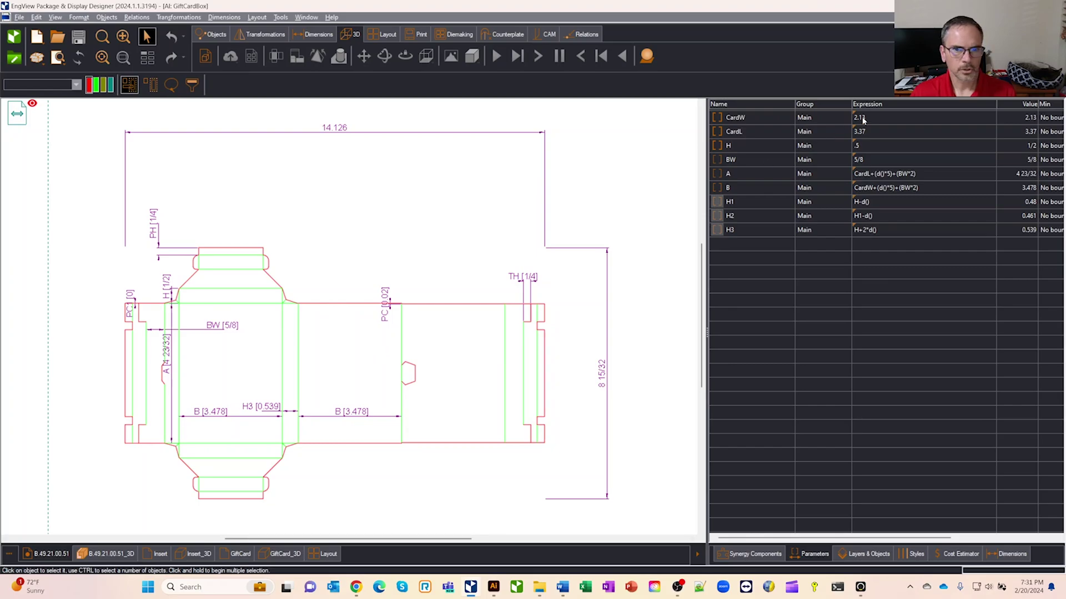
{"action": "left_click", "coordinate": [903, 118]}
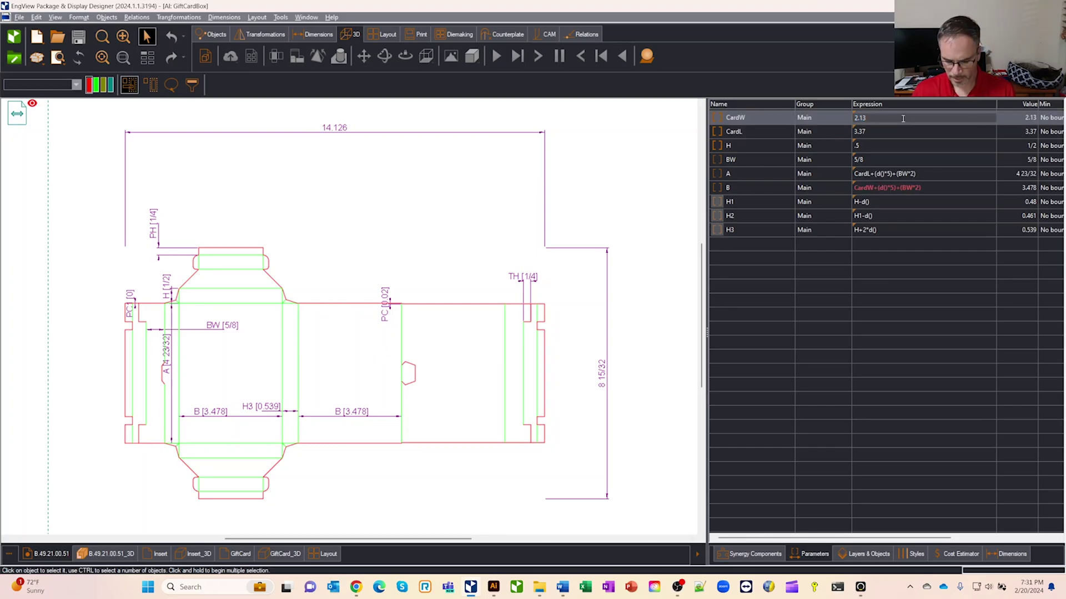
{"action": "type", "text": "+1"}
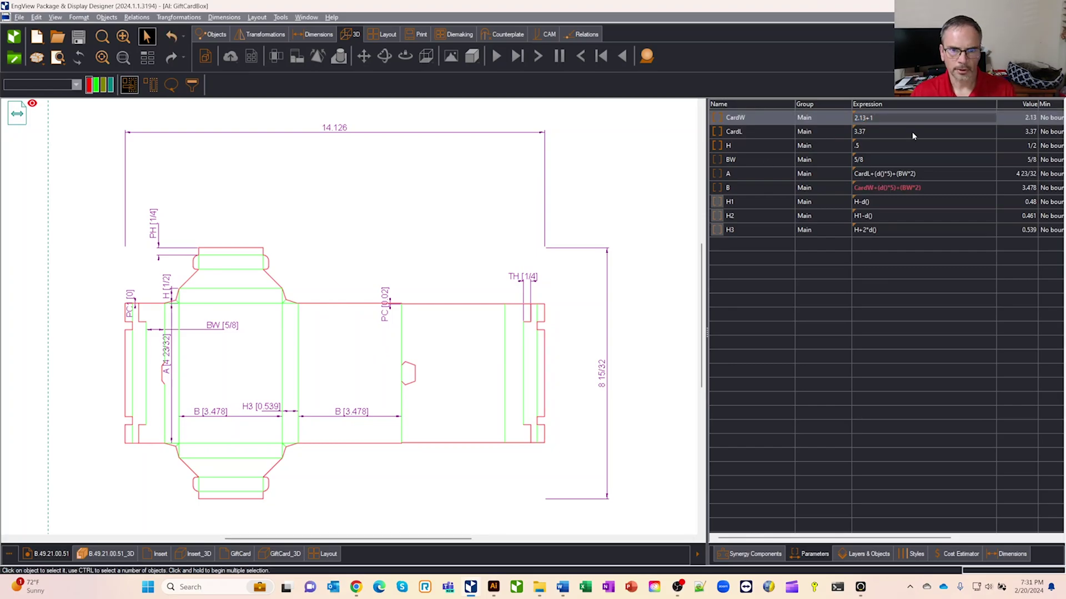
{"action": "left_click", "coordinate": [911, 131]}
{"action": "type", "text": "+1"}
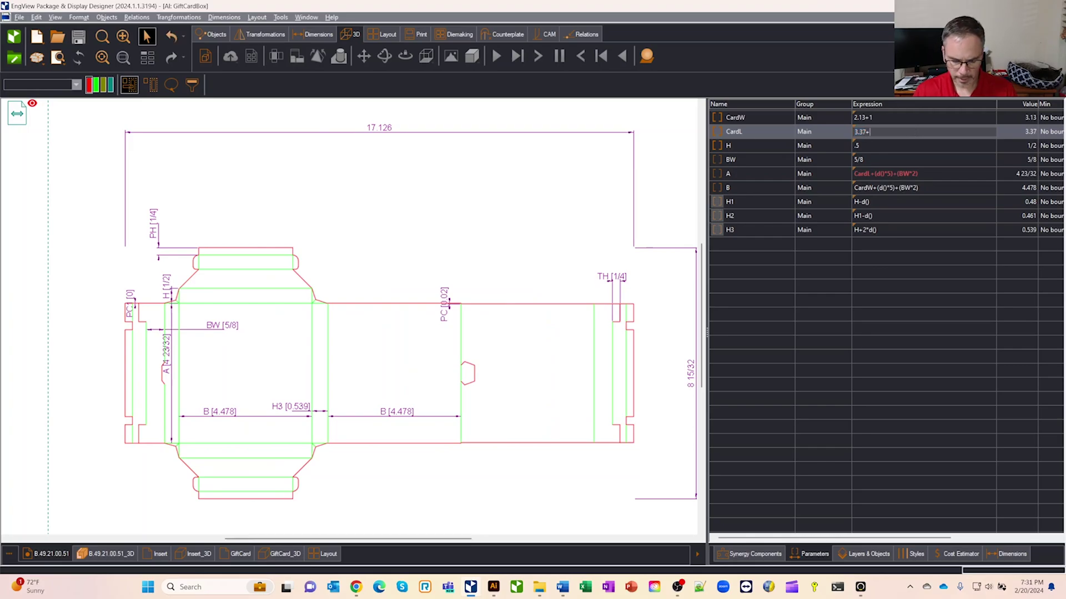
{"action": "left_click", "coordinate": [915, 145]}
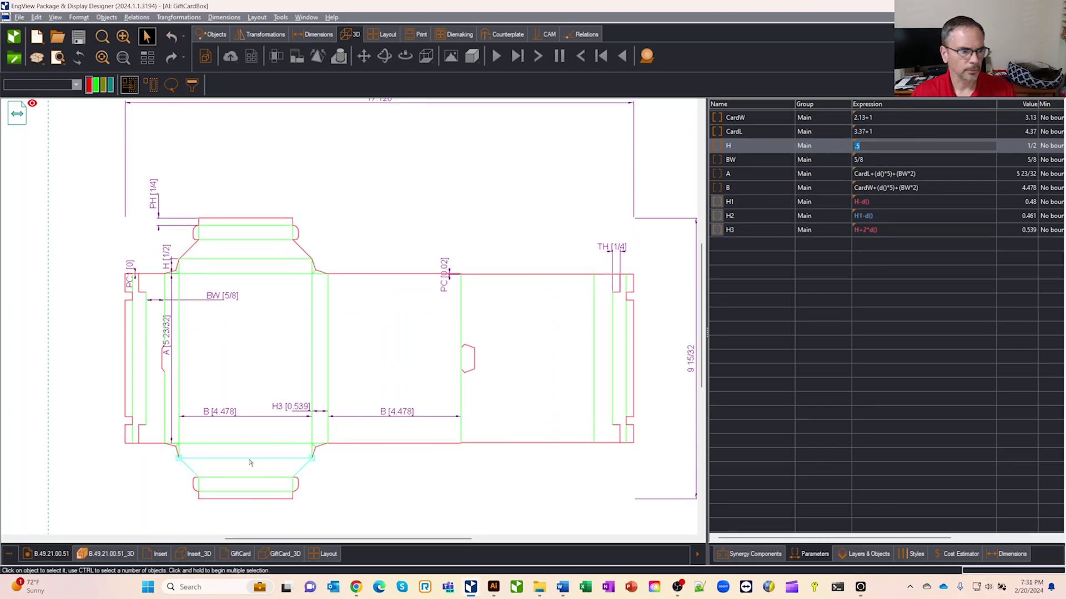
{"action": "left_click", "coordinate": [108, 554]}
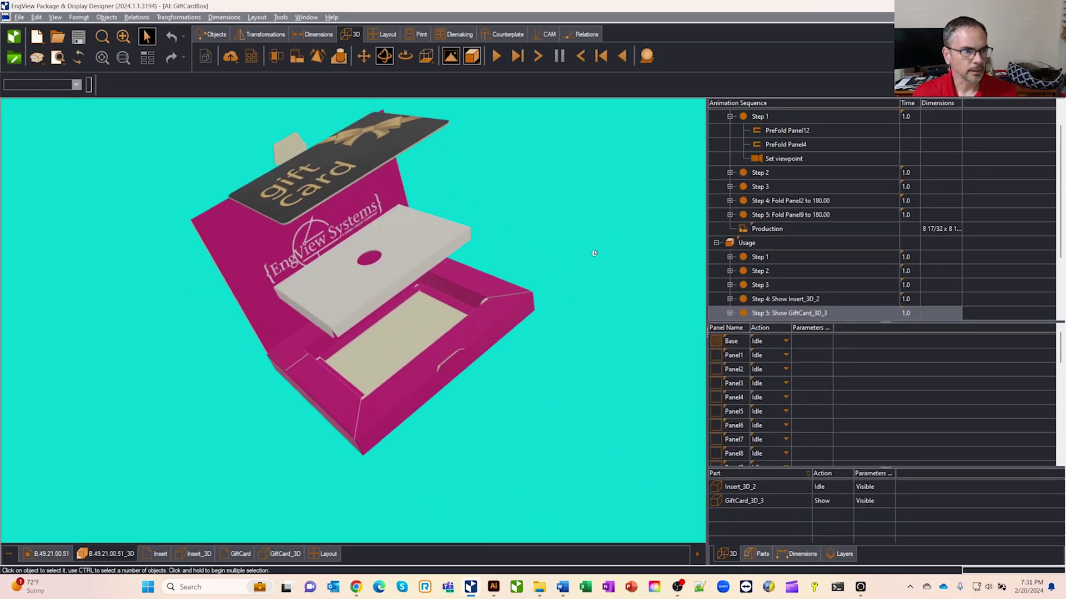
- Rebuild the 3D gift card box at its new size and orbit it to view the underside
{"action": "left_click", "coordinate": [145, 37]}
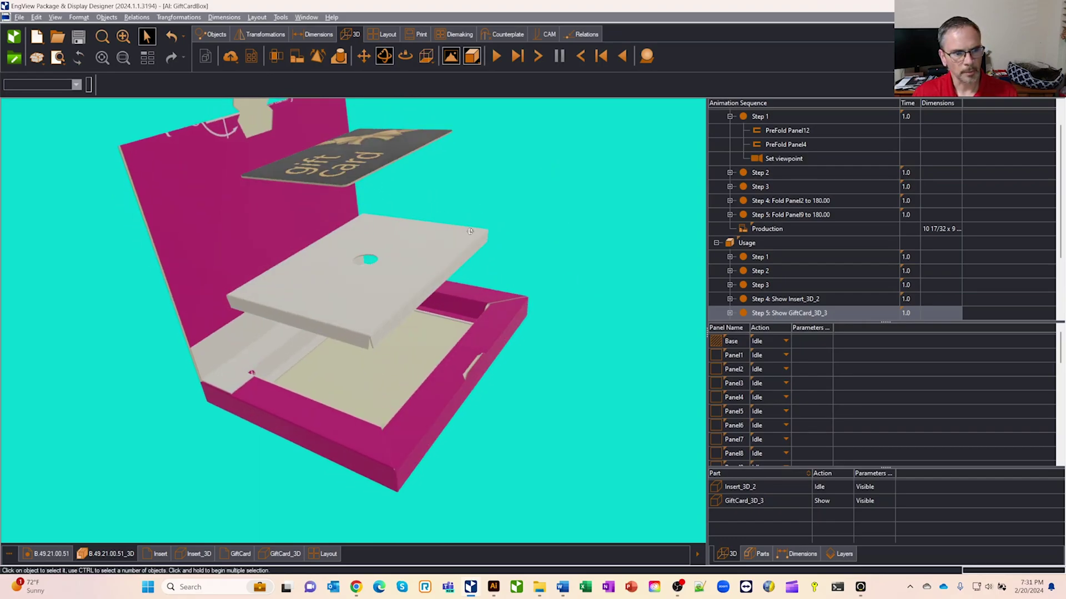
{"action": "left_click_drag", "start_coordinate": [551, 278], "coordinate": [472, 344]}
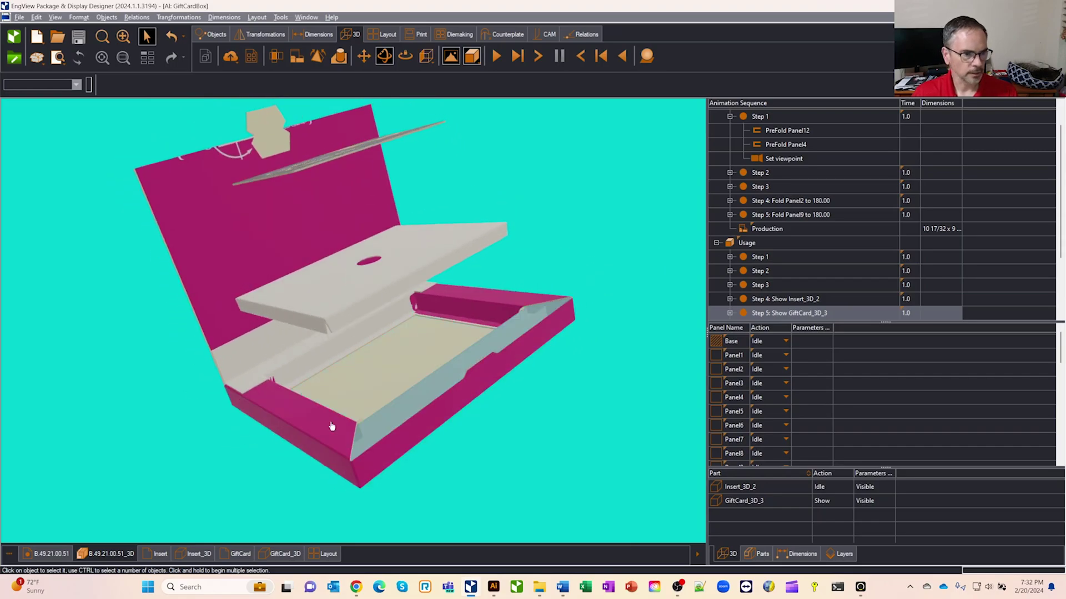
- Drop the +1 from CardW and CardL so they read 2.13 and 3.37, then view the smaller 3D box
{"action": "left_click", "coordinate": [50, 554]}
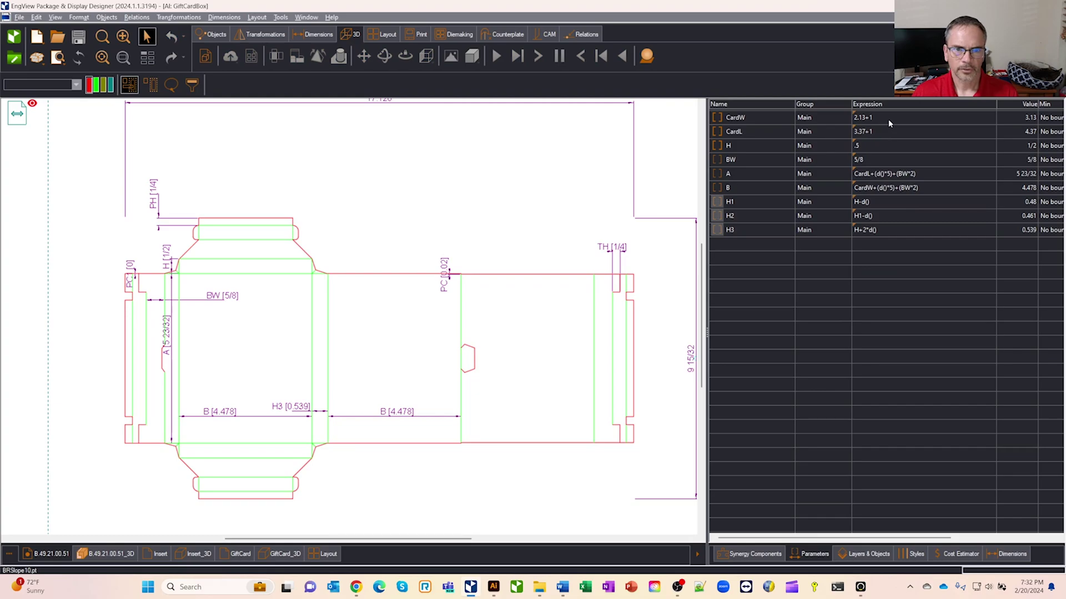
{"action": "left_click", "coordinate": [888, 118]}
{"action": "left_click", "coordinate": [888, 119]}
{"action": "key", "text": "BackSpace"}
{"action": "key", "text": "BackSpace"}
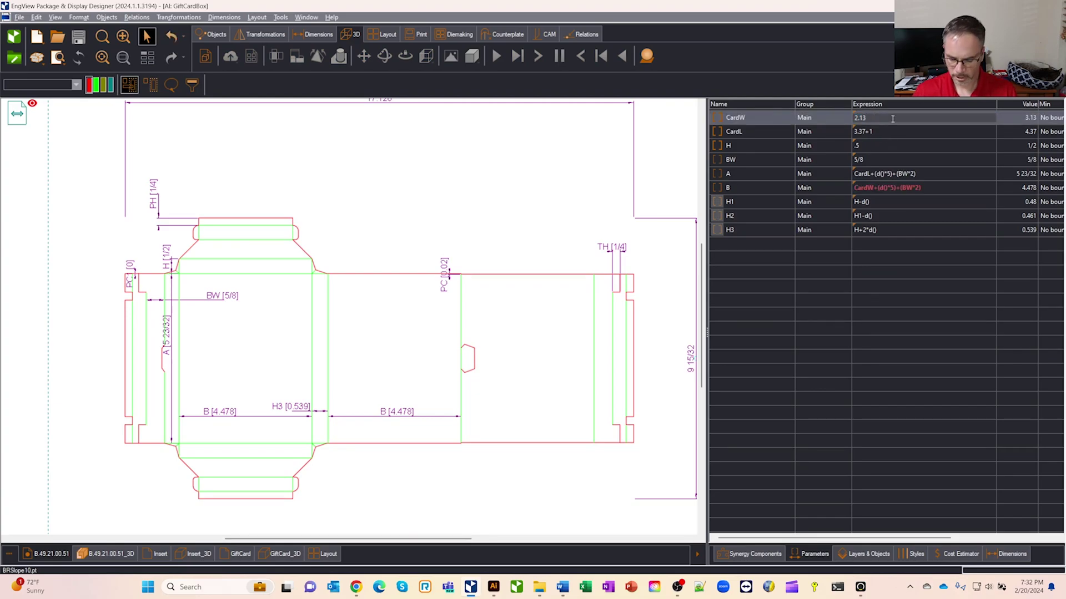
{"action": "key", "text": "Return"}
{"action": "left_click", "coordinate": [889, 133]}
{"action": "left_click", "coordinate": [889, 133]}
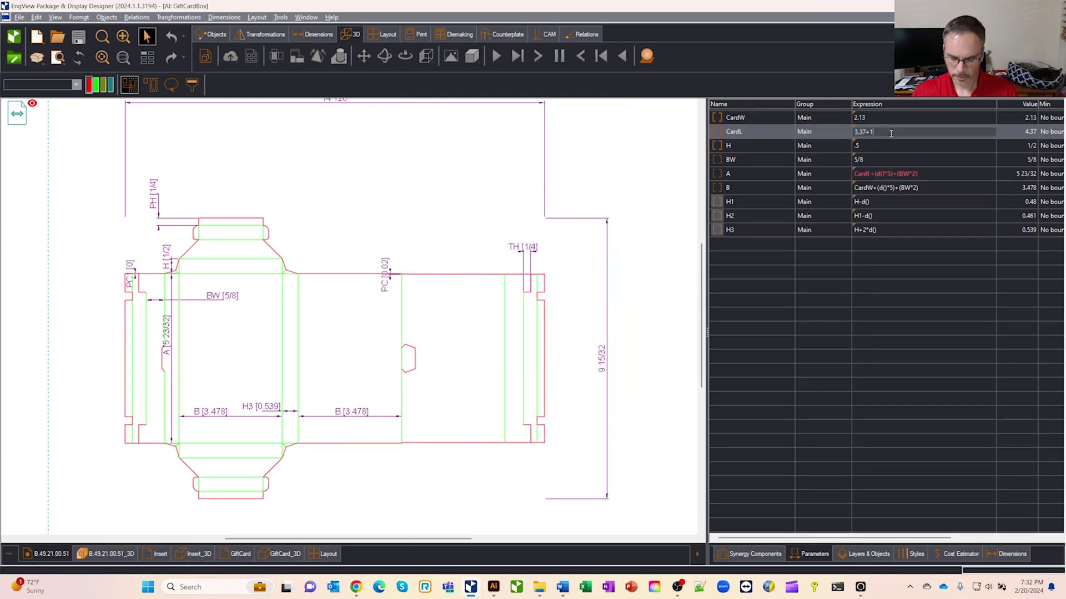
{"action": "key", "text": "BackSpace"}
{"action": "key", "text": "BackSpace"}
{"action": "key", "text": "Return"}
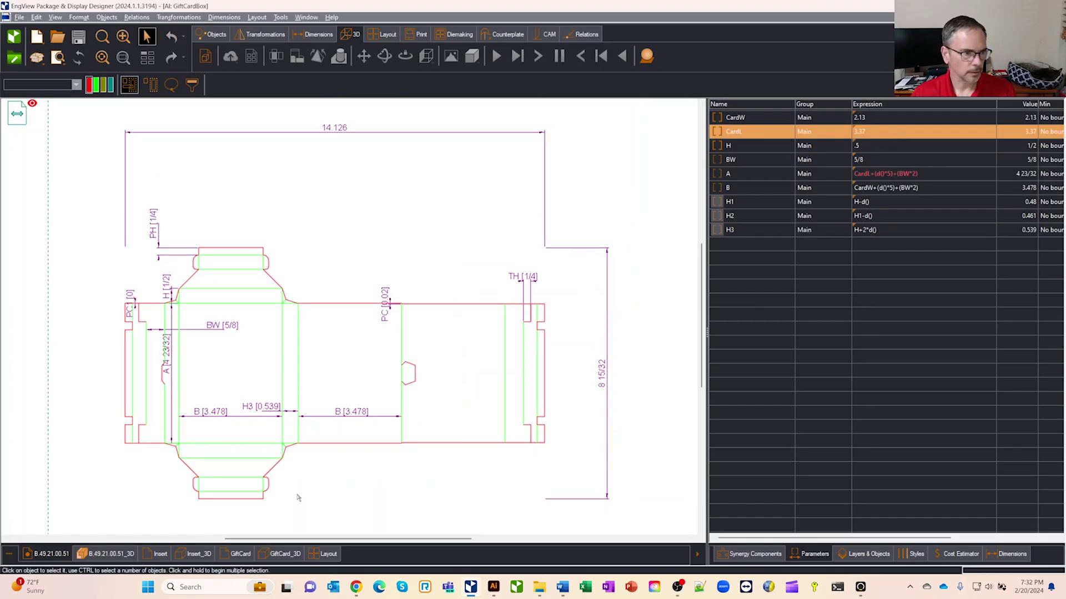
{"action": "left_click", "coordinate": [125, 554]}
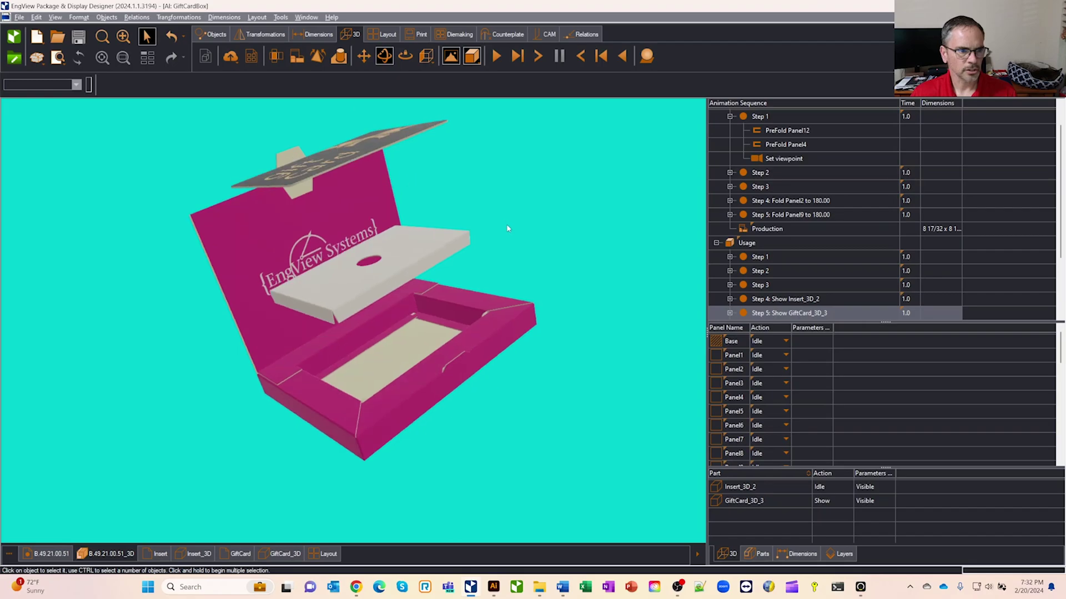
- Review the nested die-cut layout sheet, then close the GiftCardBox project and answer the save prompt
{"action": "left_click", "coordinate": [323, 554]}
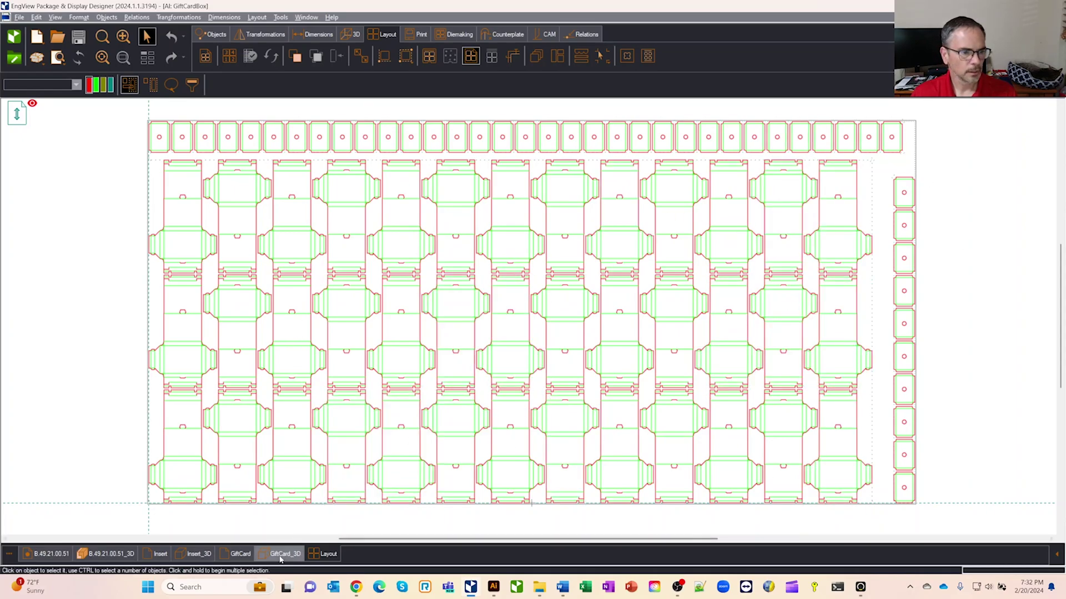
{"action": "key", "text": "ctrl+F4"}
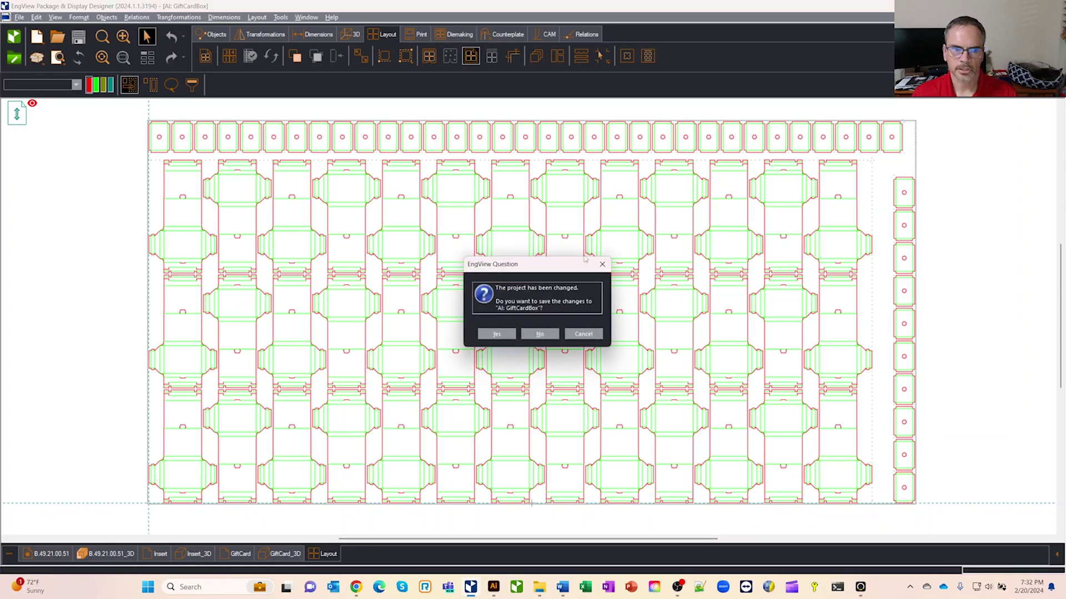
{"action": "left_click", "coordinate": [533, 334]}
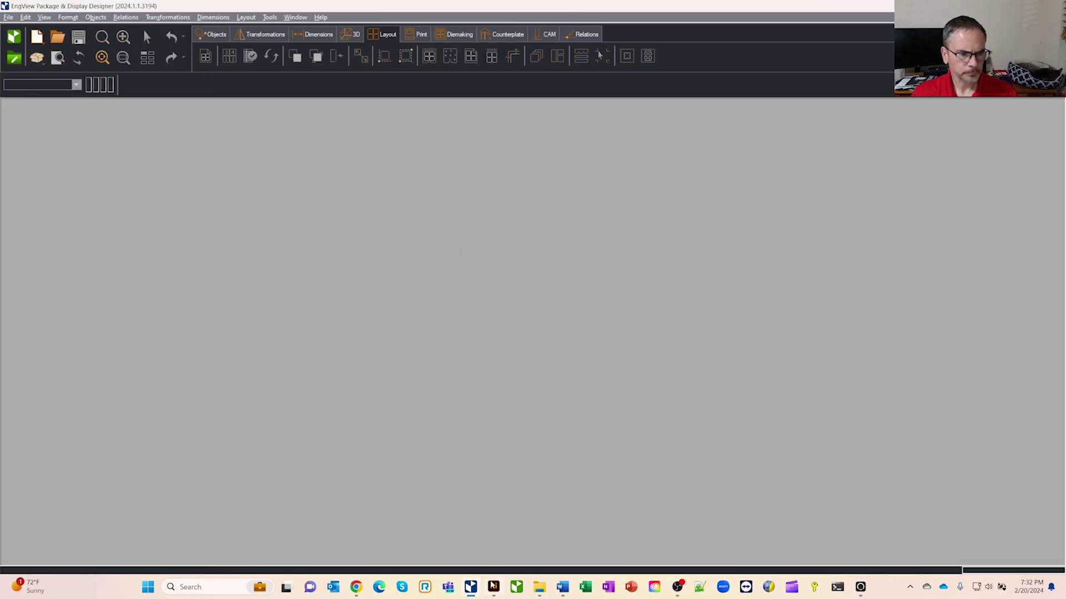
- In Illustrator, hide and reshow Layer 1's artwork, then select the pink background rectangle
{"action": "key", "text": "alt+Tab"}
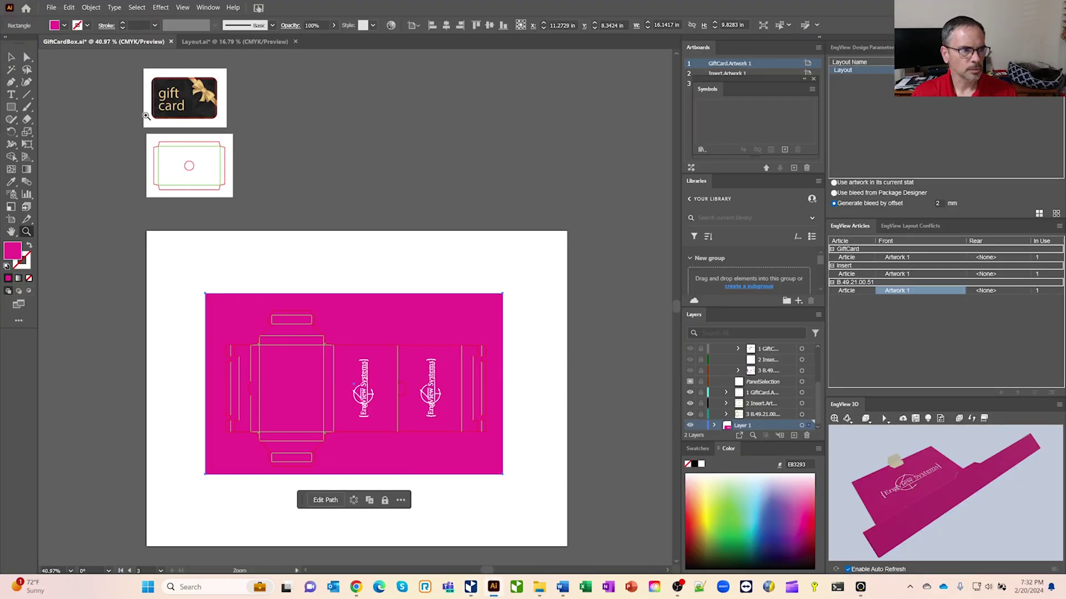
{"action": "left_click", "coordinate": [690, 426]}
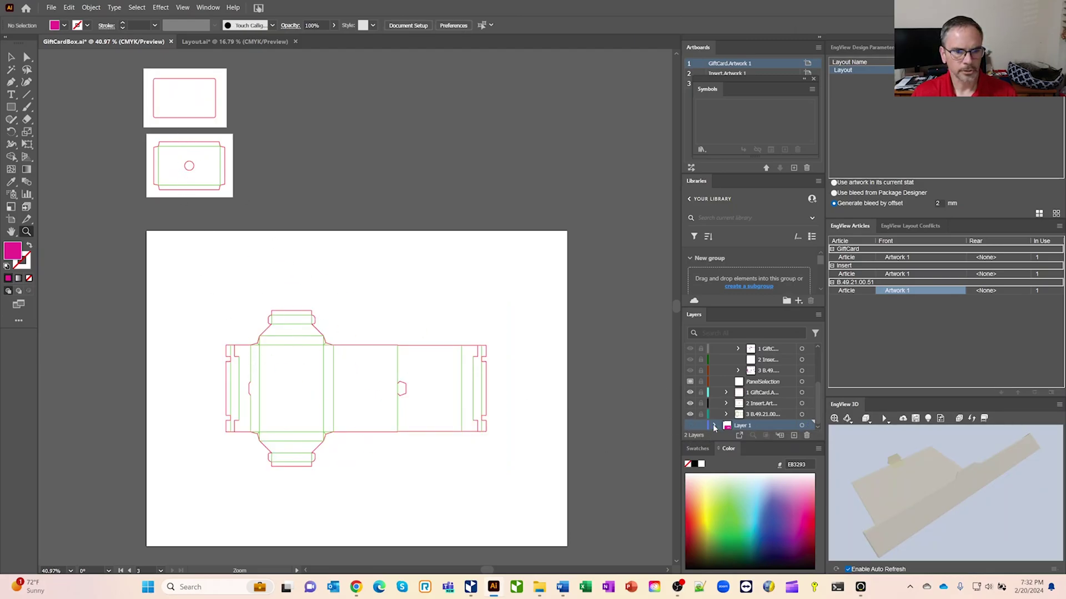
{"action": "left_click", "coordinate": [690, 426]}
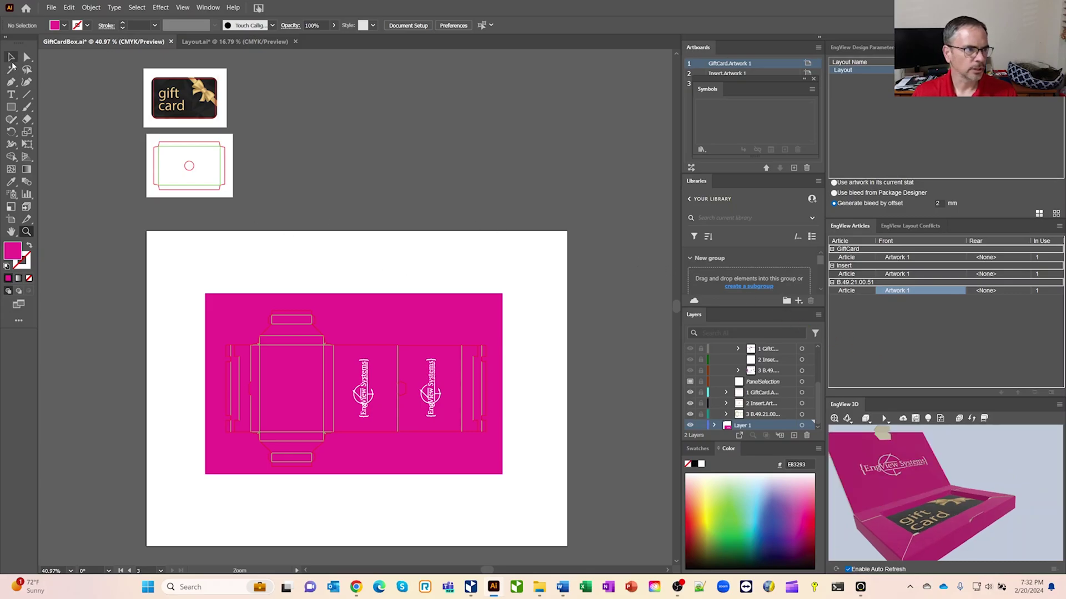
{"action": "key", "text": "v"}
{"action": "left_click", "coordinate": [400, 309]}
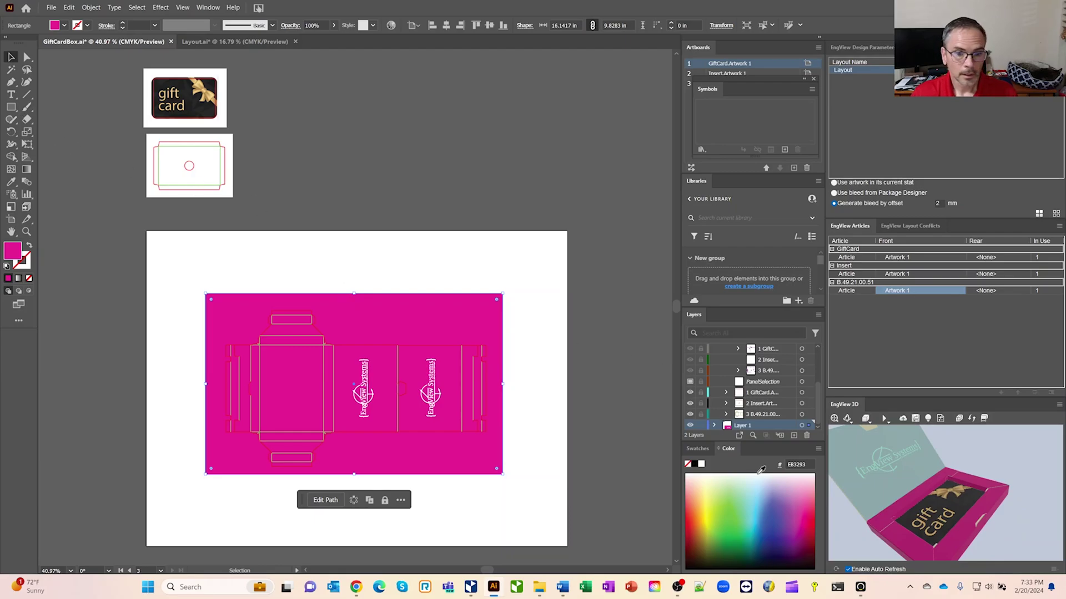
- Set the background rectangle's fill to purple 514DA0
{"action": "left_click", "coordinate": [784, 518]}
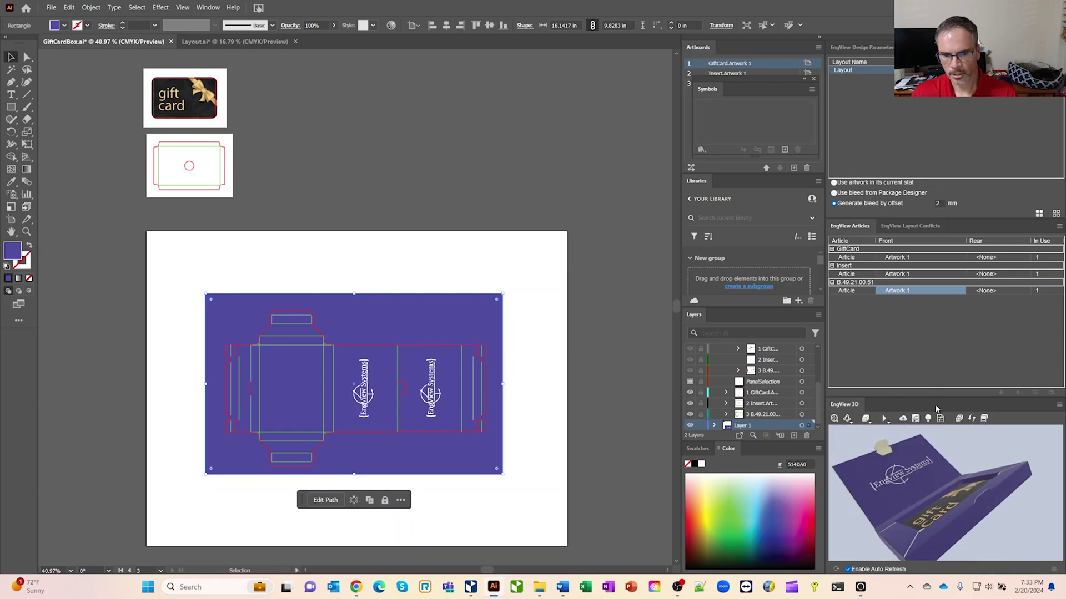
- Float the EngView 3D preview, enlarge it, and move it down below the other panels
{"action": "left_click_drag", "start_coordinate": [935, 409], "coordinate": [674, 168]}
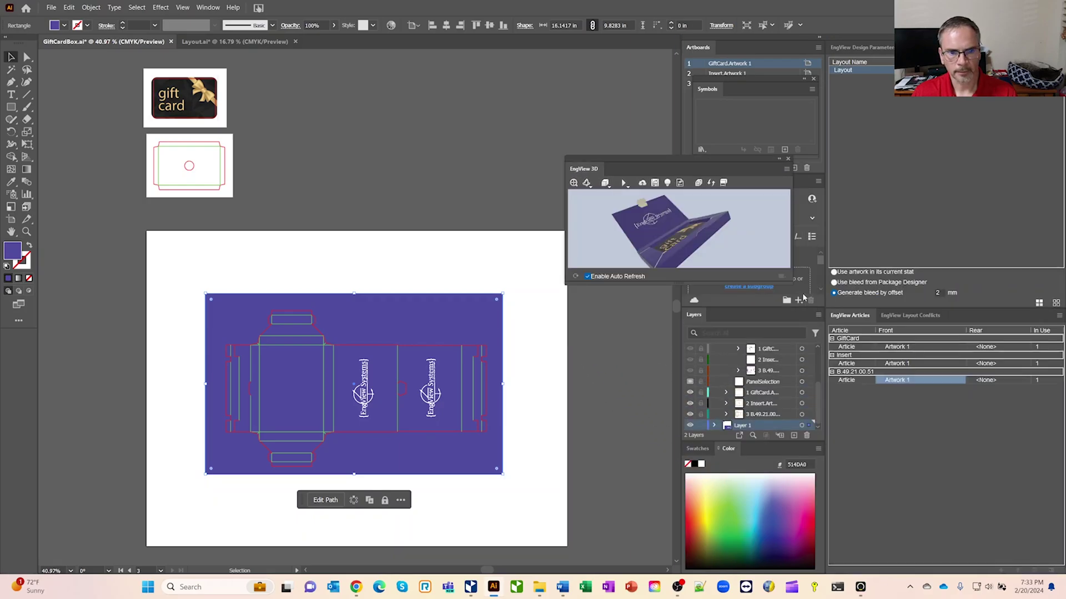
{"action": "left_click_drag", "start_coordinate": [791, 284], "coordinate": [994, 519]}
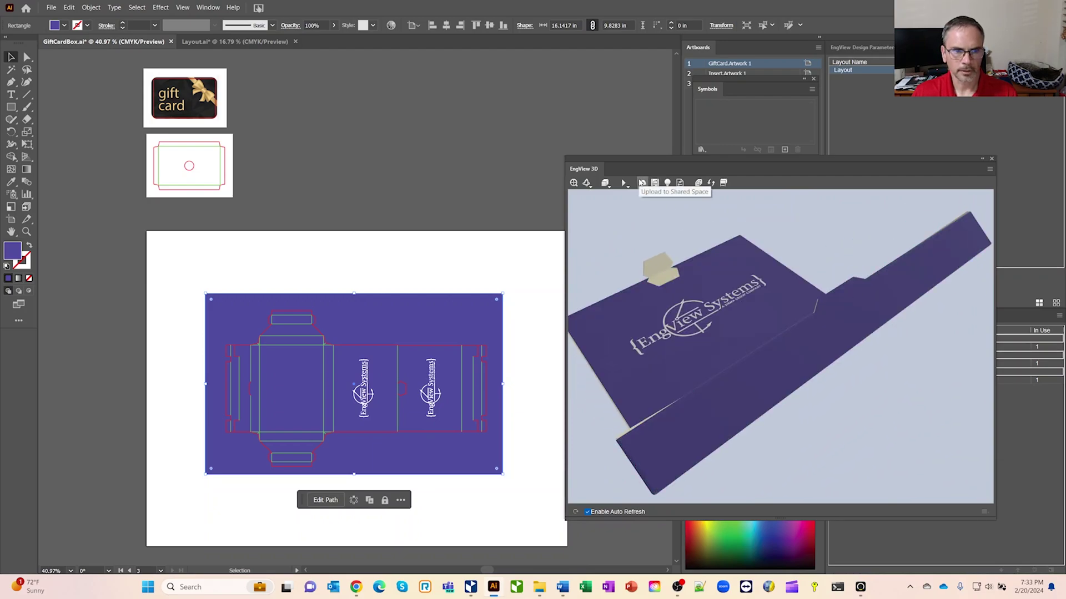
{"action": "left_click_drag", "start_coordinate": [788, 159], "coordinate": [808, 233]}
{"action": "left_click", "coordinate": [900, 137]}
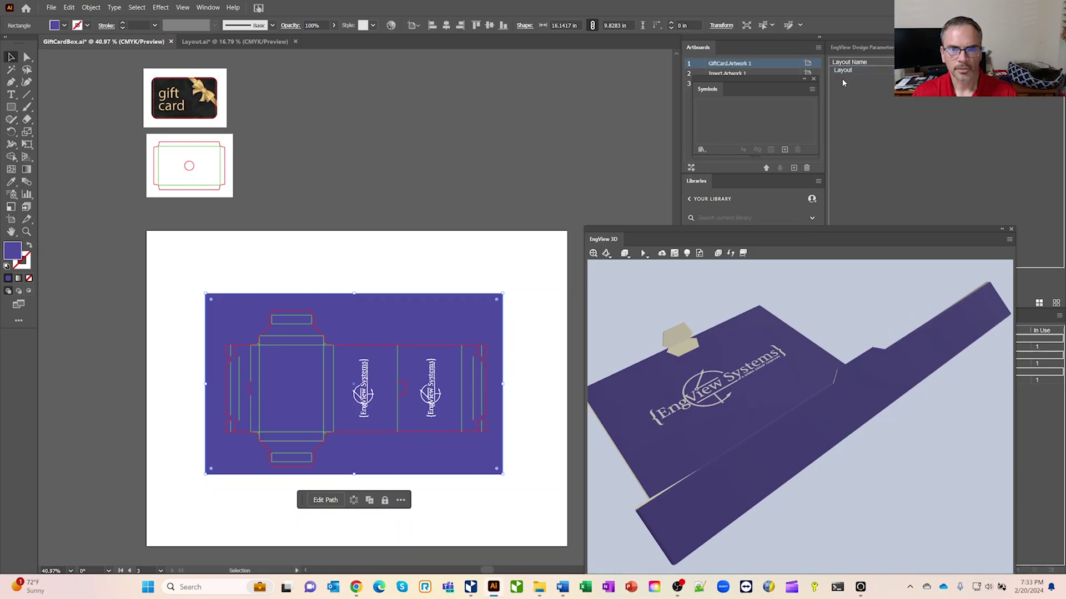
{"action": "left_click_drag", "start_coordinate": [885, 229], "coordinate": [878, 391]}
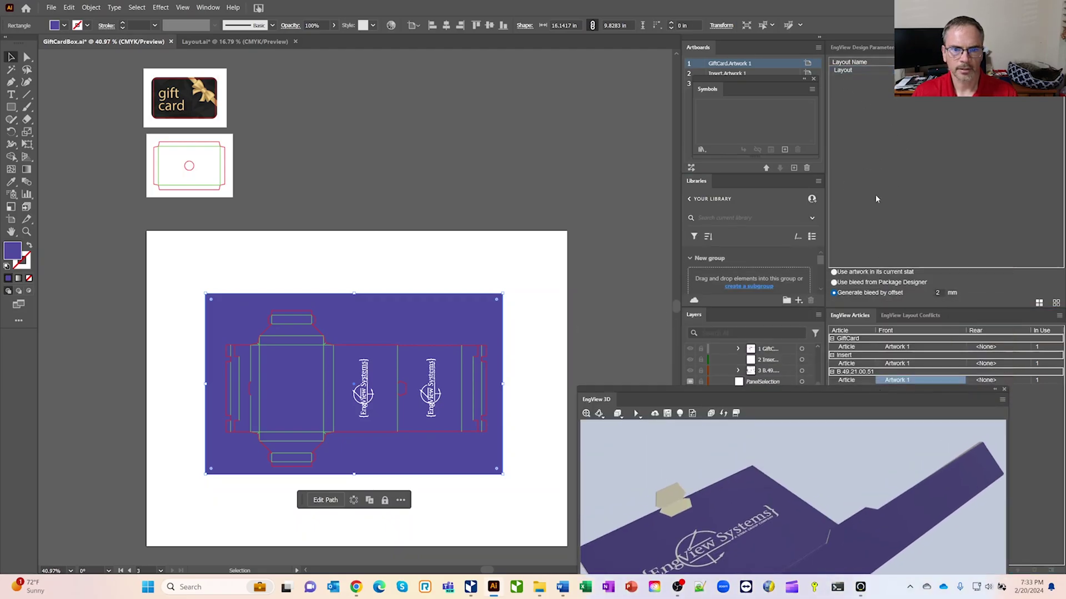
- Switch to Layout.ai, redock the 3D preview, and make the Artwork layer visible
{"action": "left_click", "coordinate": [844, 71]}
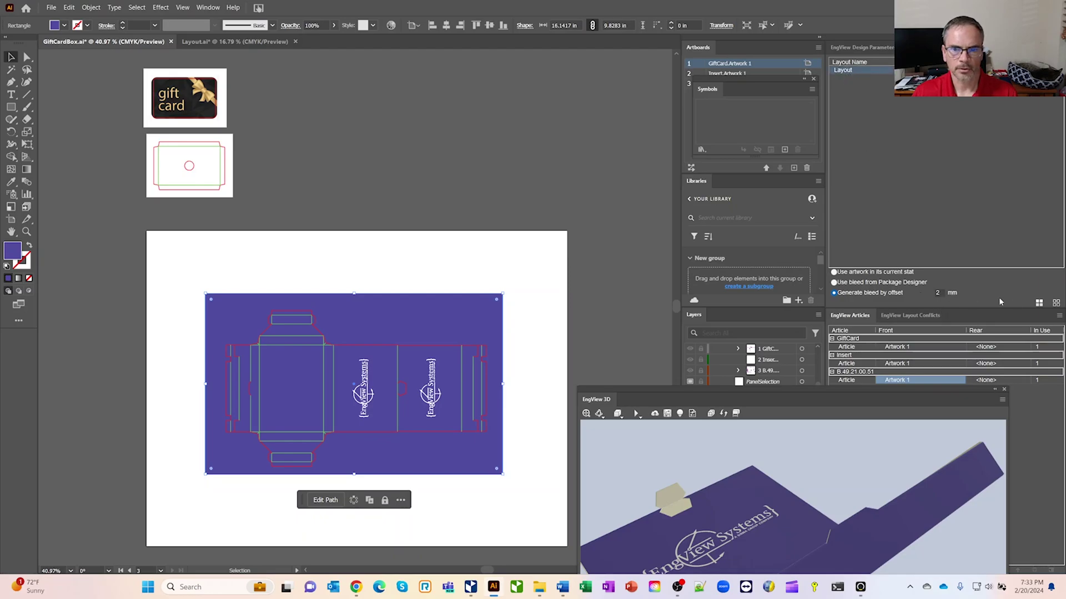
{"action": "left_click", "coordinate": [273, 40]}
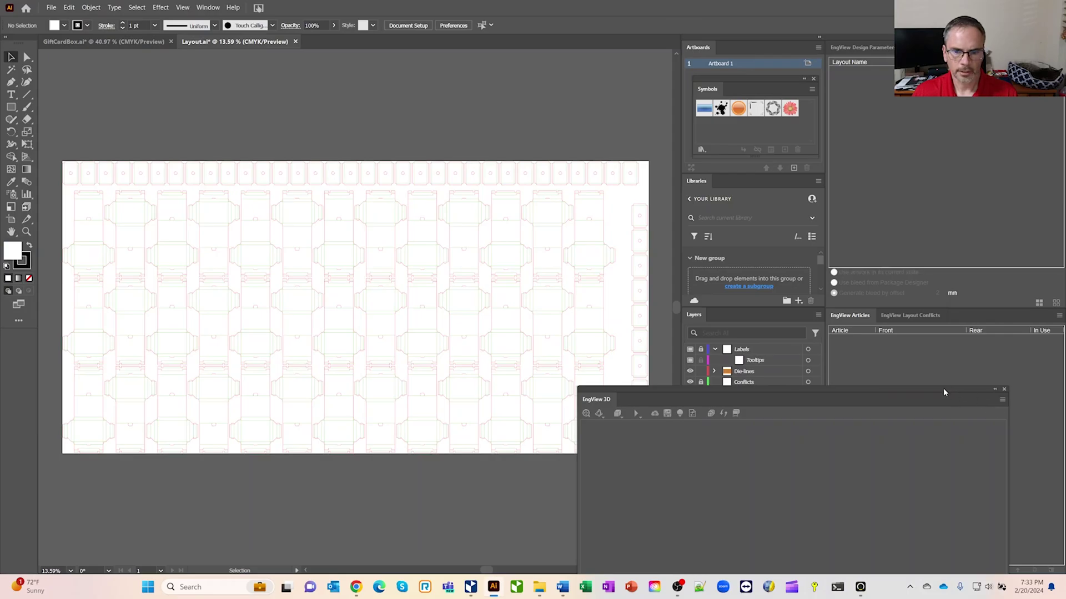
{"action": "left_click_drag", "start_coordinate": [947, 389], "coordinate": [888, 347]}
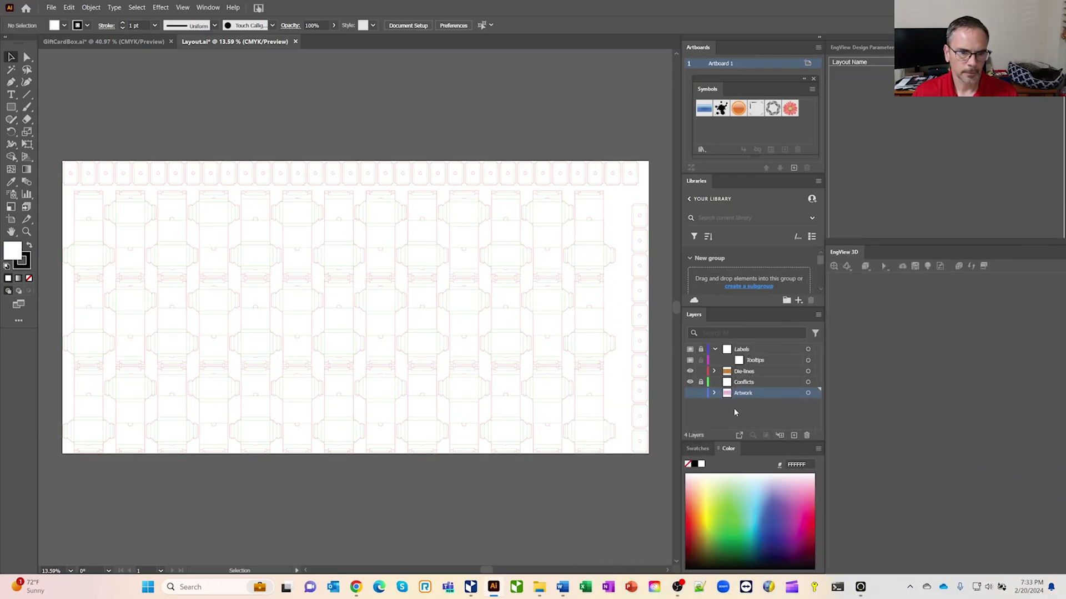
{"action": "left_click", "coordinate": [690, 393]}
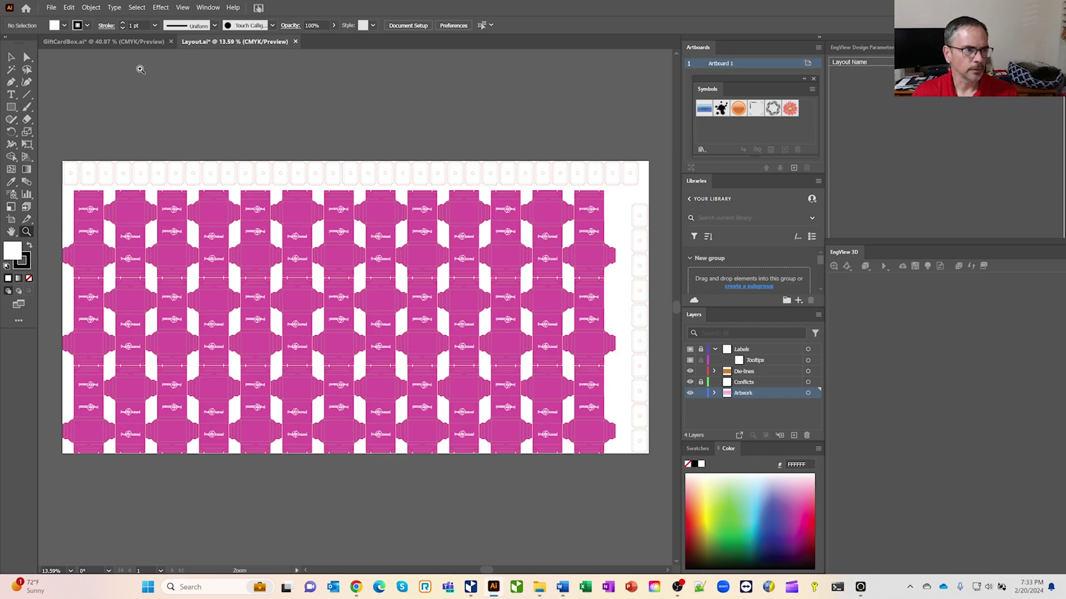
{"action": "left_click", "coordinate": [131, 42]}
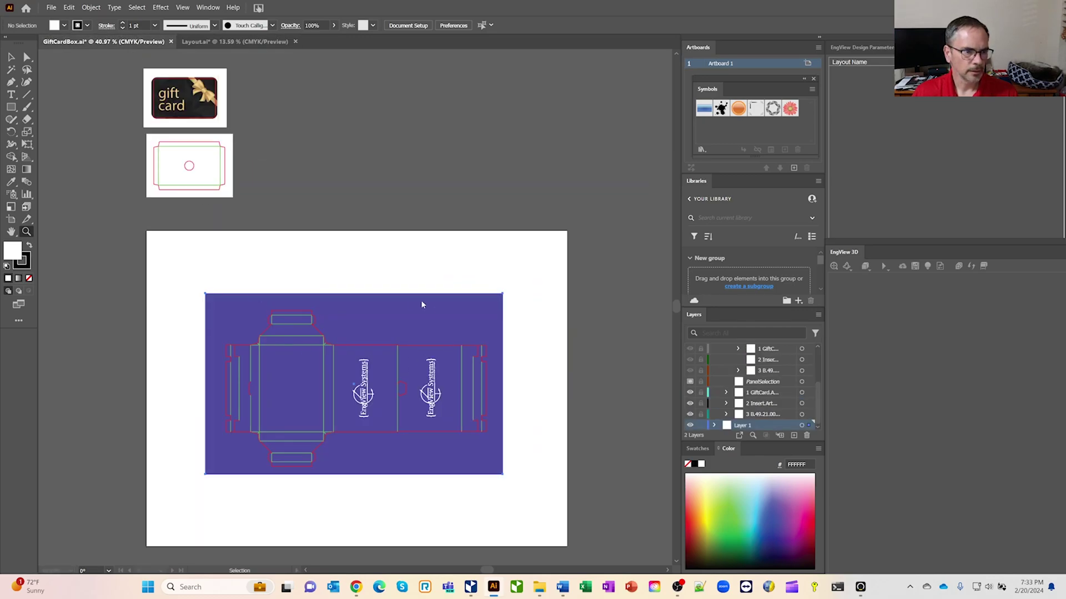
{"action": "left_click", "coordinate": [498, 425]}
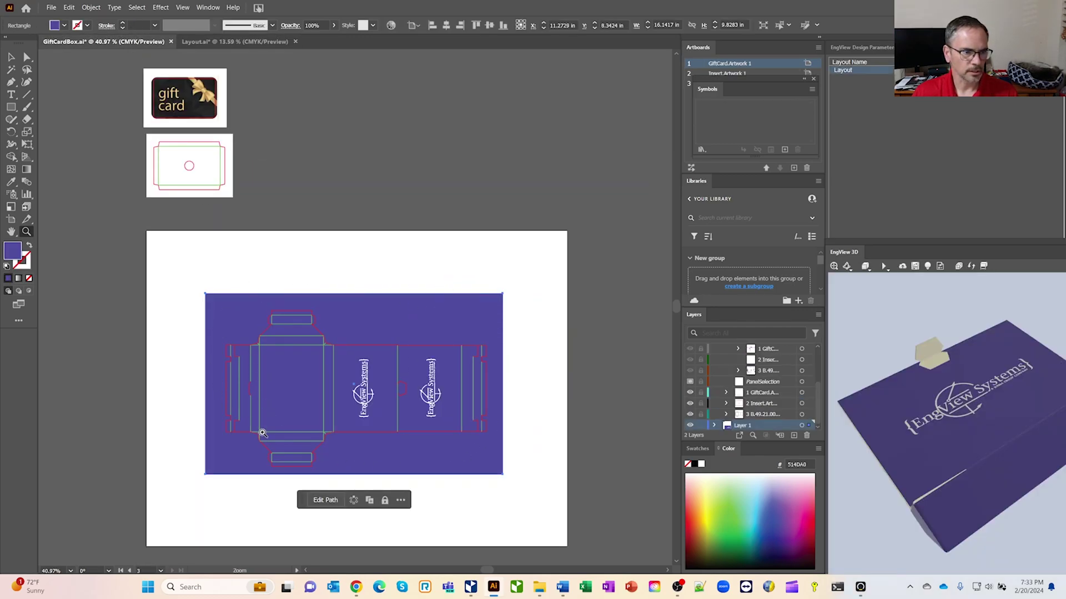
{"action": "left_click", "coordinate": [234, 42]}
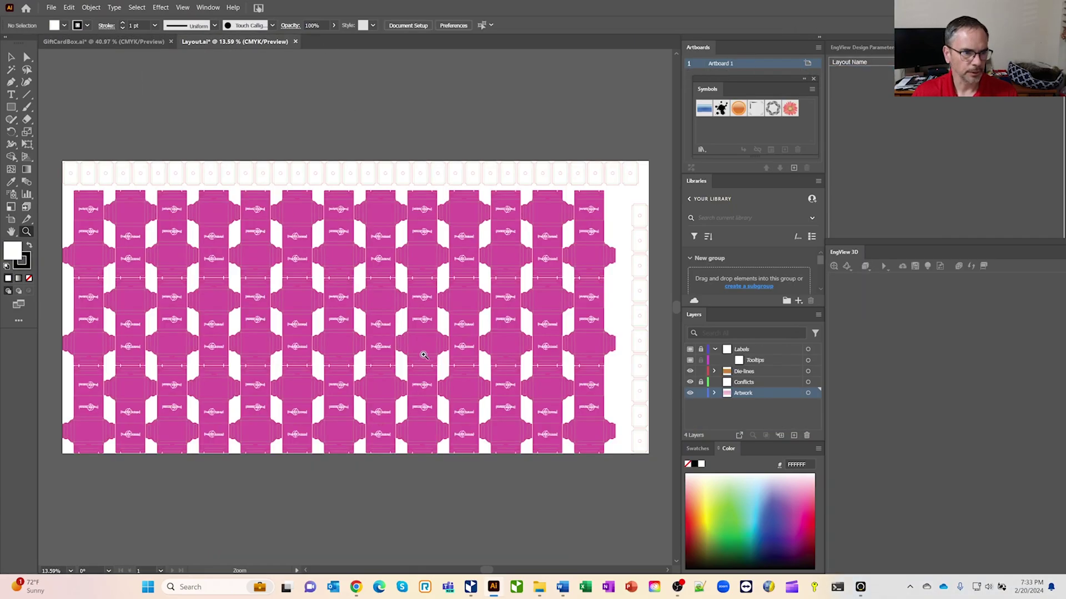
- Scrubby-zoom the layout sheet to 100% to inspect the nested box artwork
{"action": "left_click_drag", "start_coordinate": [428, 360], "coordinate": [609, 455]}
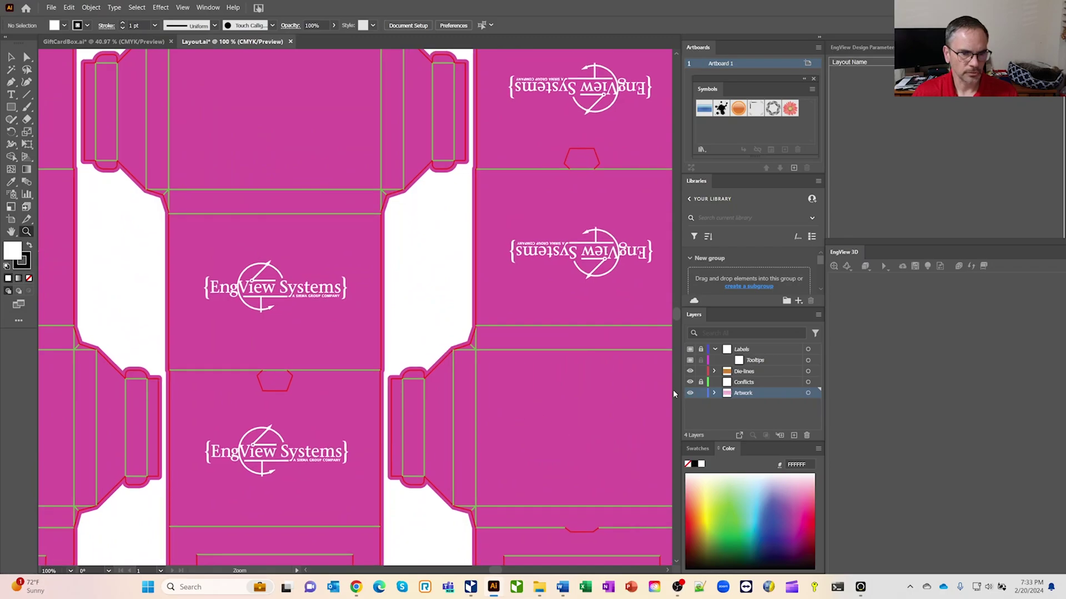